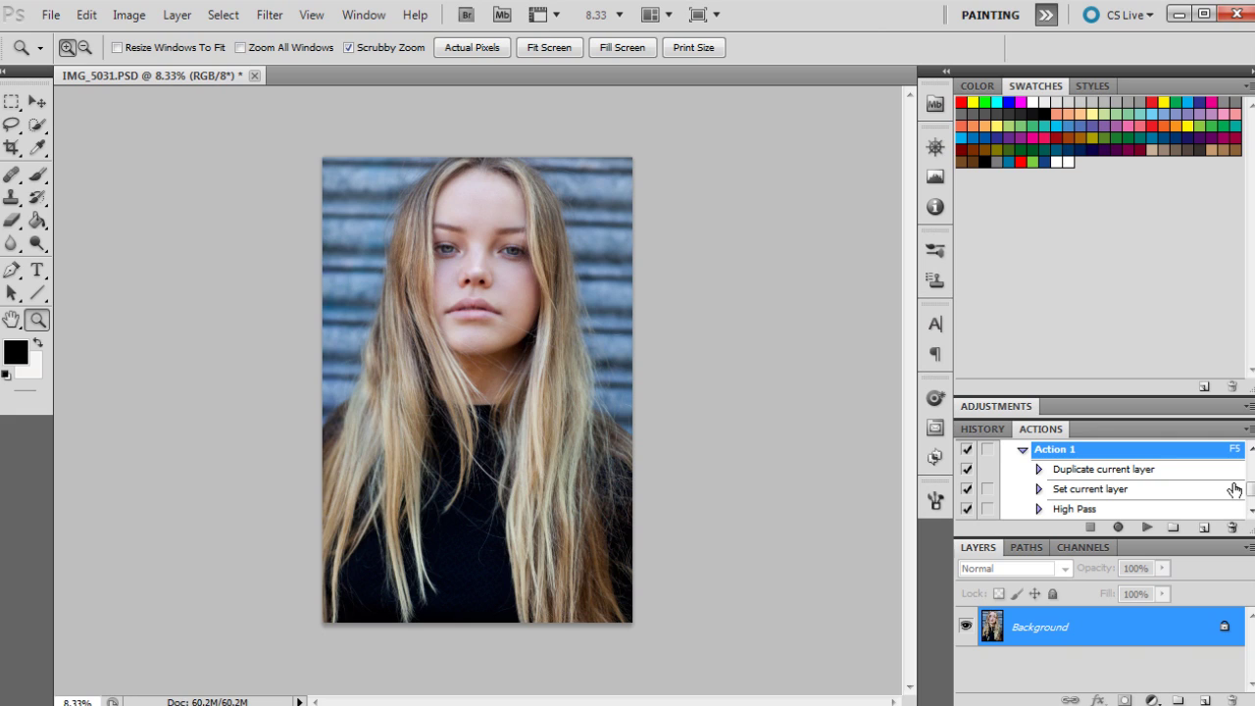
# - Create a Solid Color fill layer in hex 7a8493 and set its blend mode to Soft Light
pyautogui.click(1153, 700)
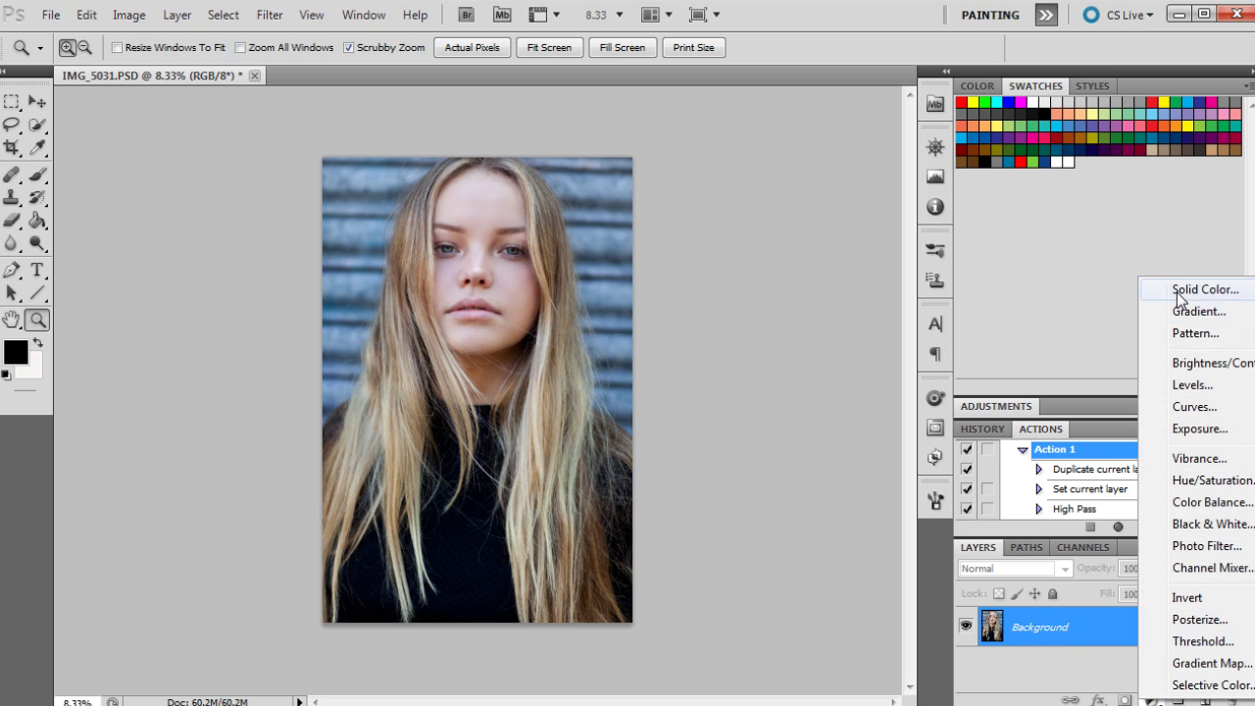
pyautogui.click(1180, 291)
pyautogui.click(1172, 543)
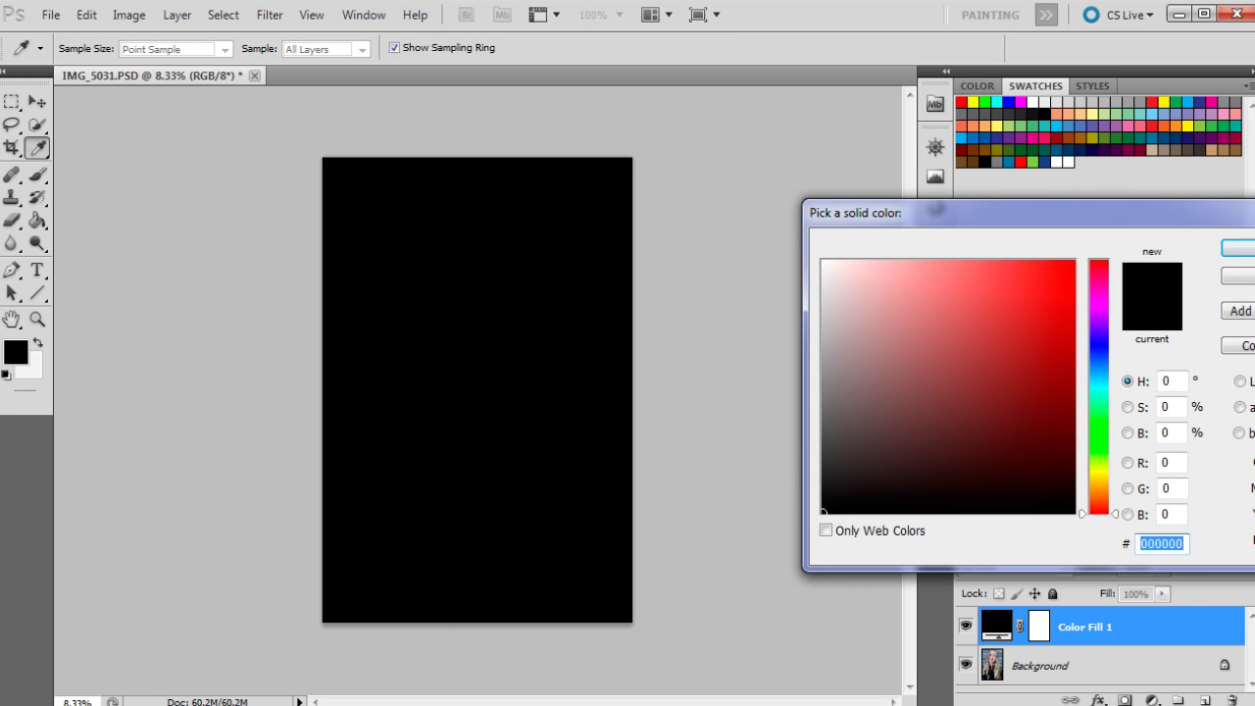
pyautogui.write('7a')
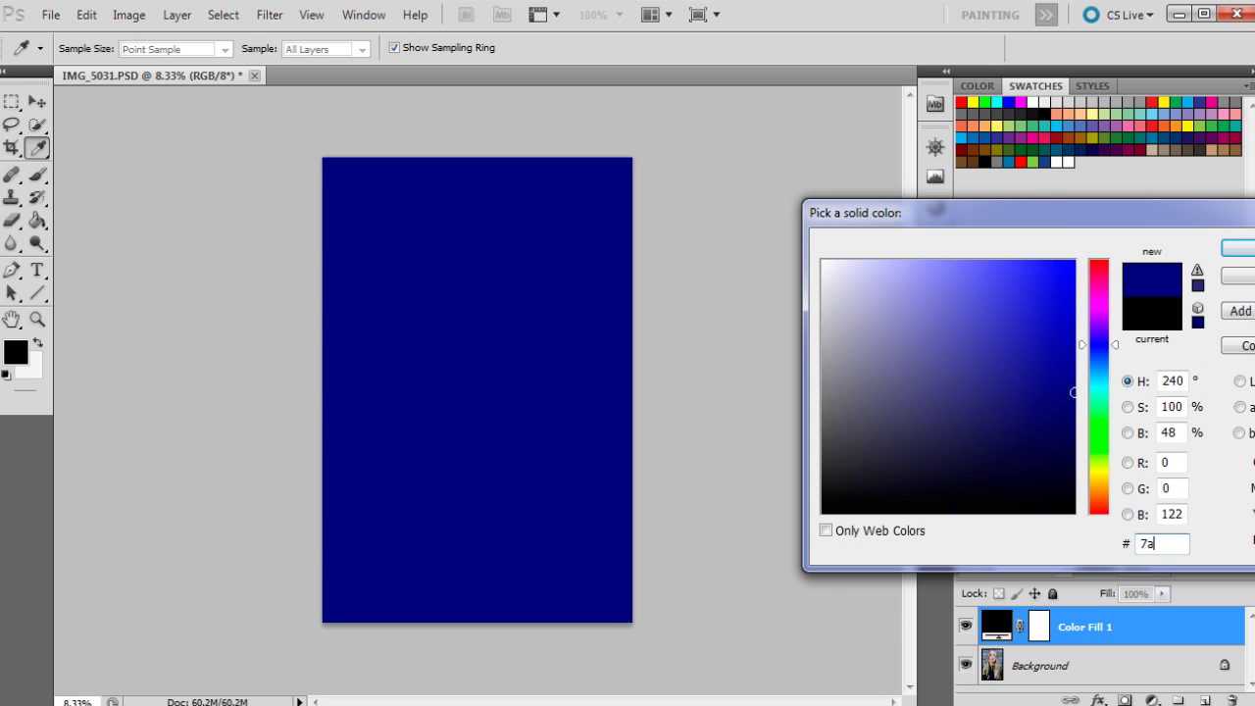
pyautogui.write('84')
pyautogui.write('8493')
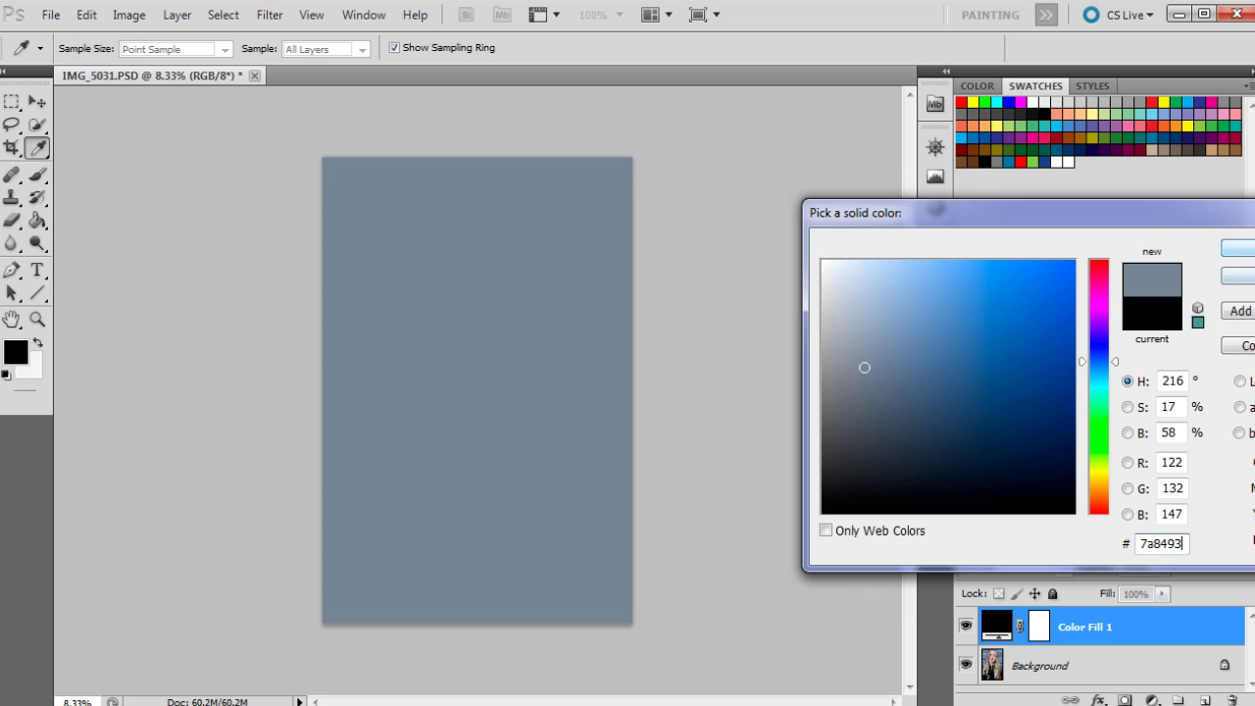
pyautogui.press('Return')
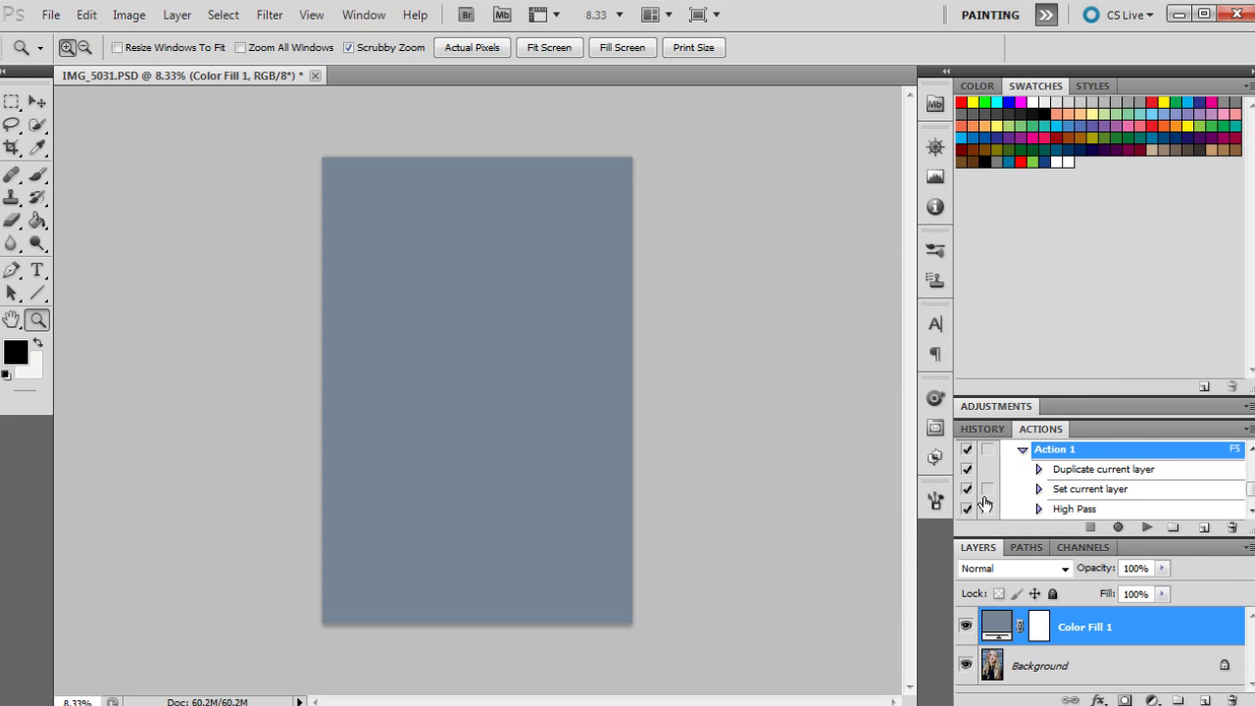
pyautogui.click(1010, 570)
pyautogui.click(981, 316)
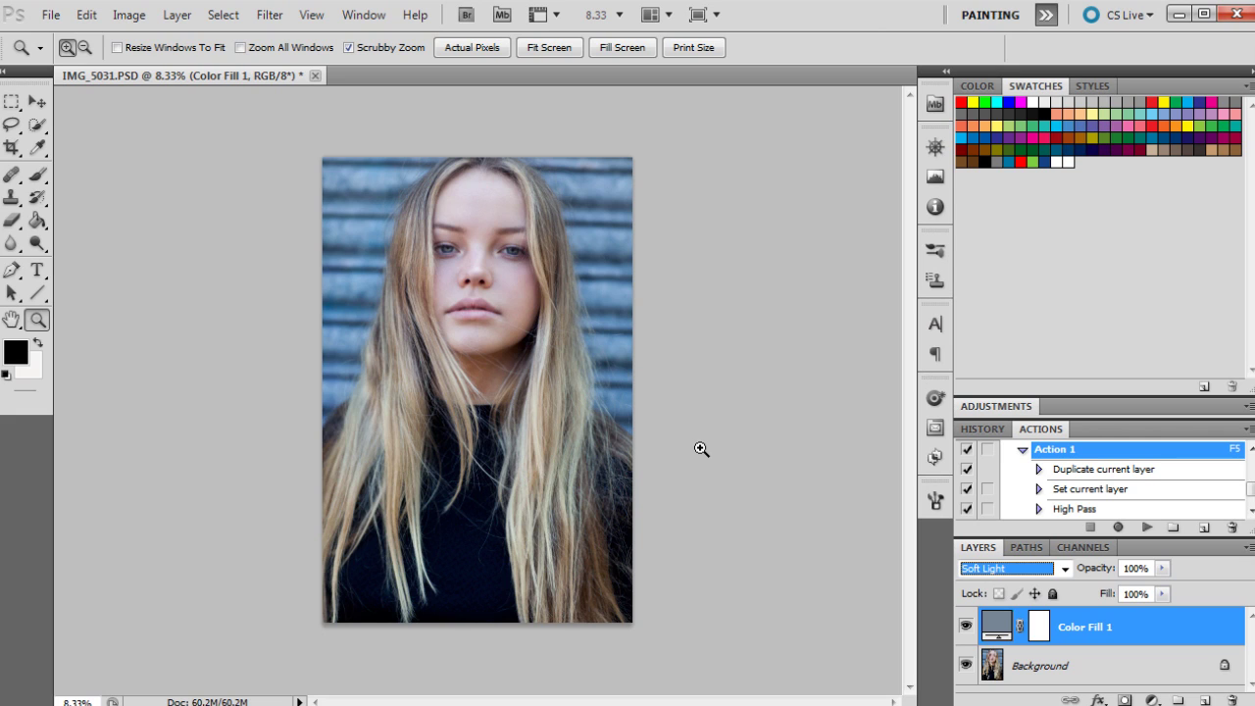
# - Add Curves 1, lift the RGB black point to 8, and build an S-curve with shadow, midtone and highlight points
pyautogui.click(1153, 701)
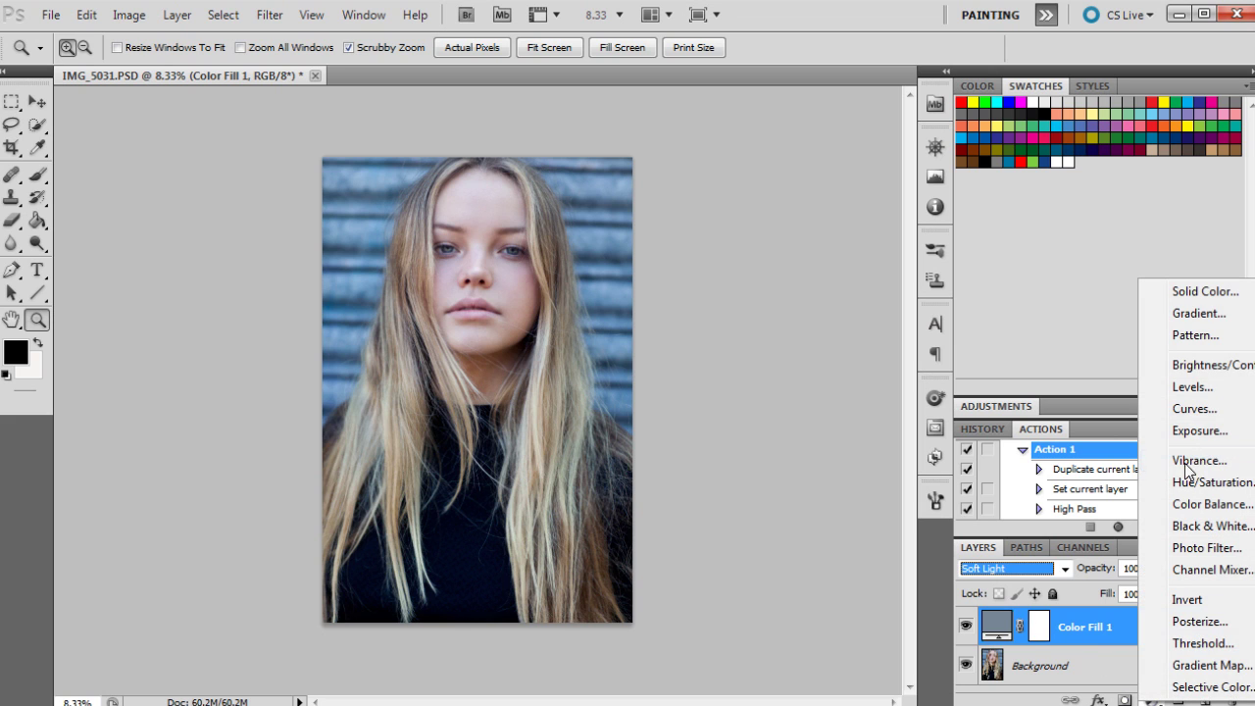
pyautogui.click(1189, 412)
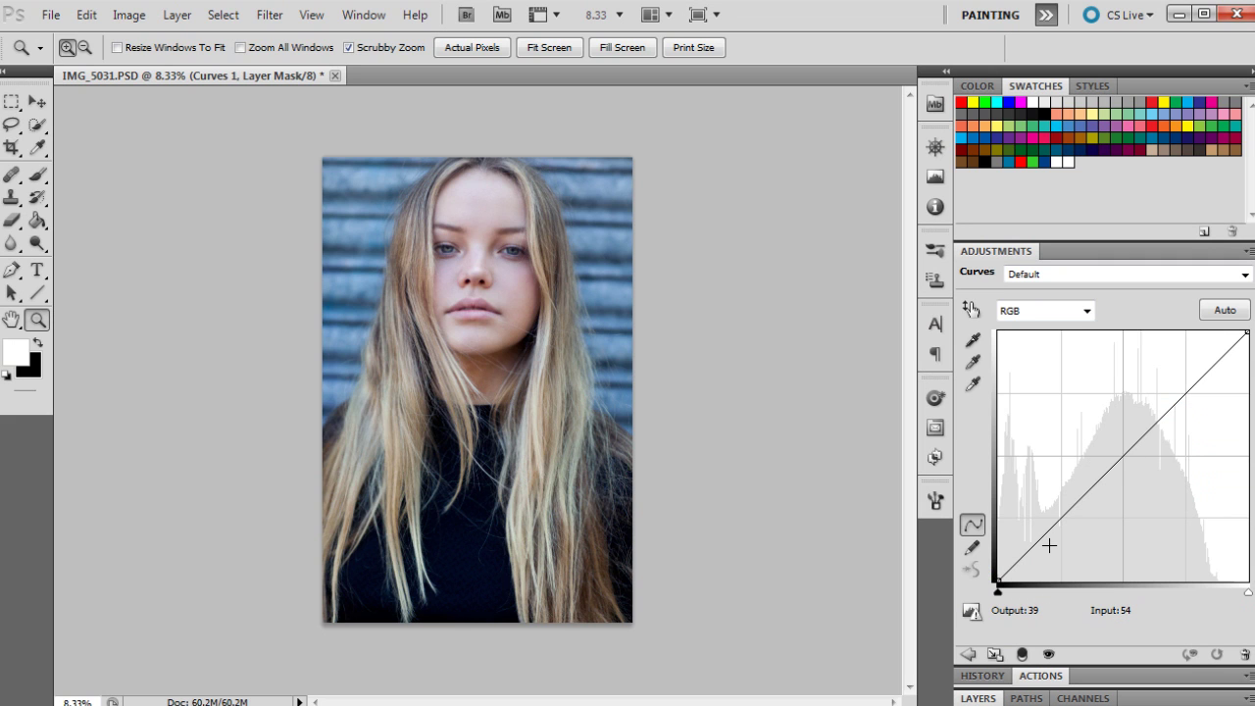
pyautogui.click(997, 580)
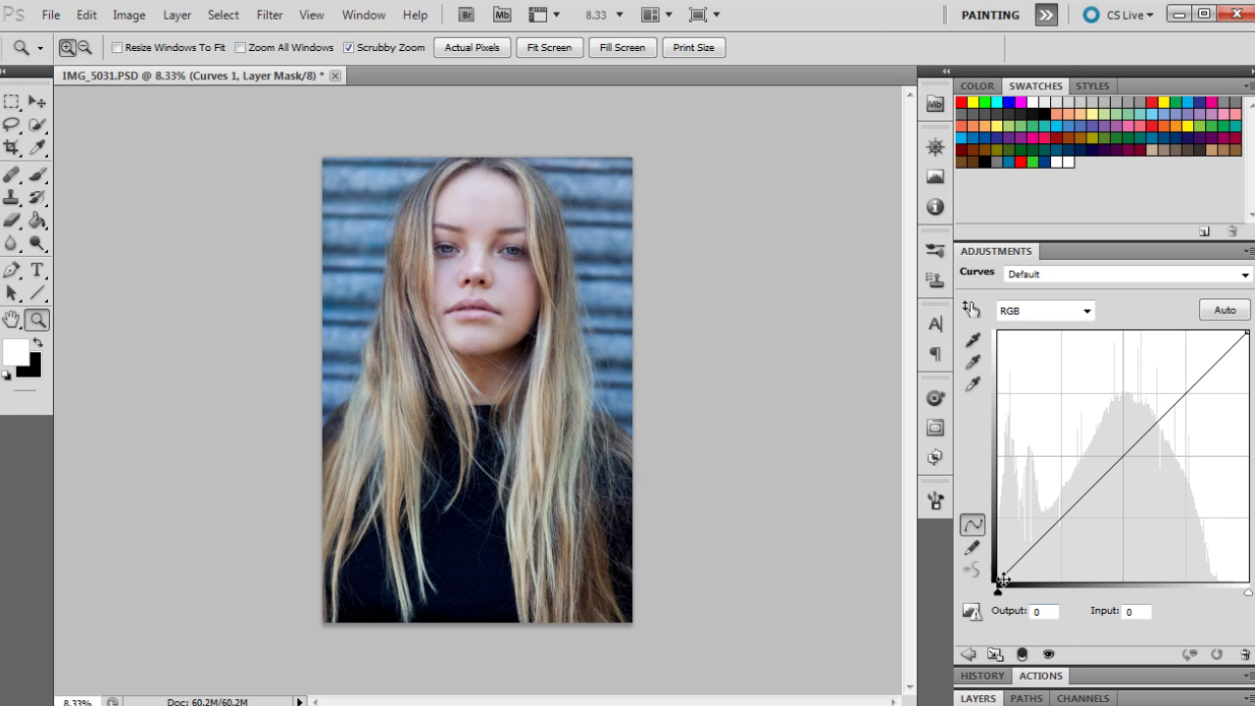
pyautogui.moveTo(997, 580); pyautogui.dragTo(997, 574)
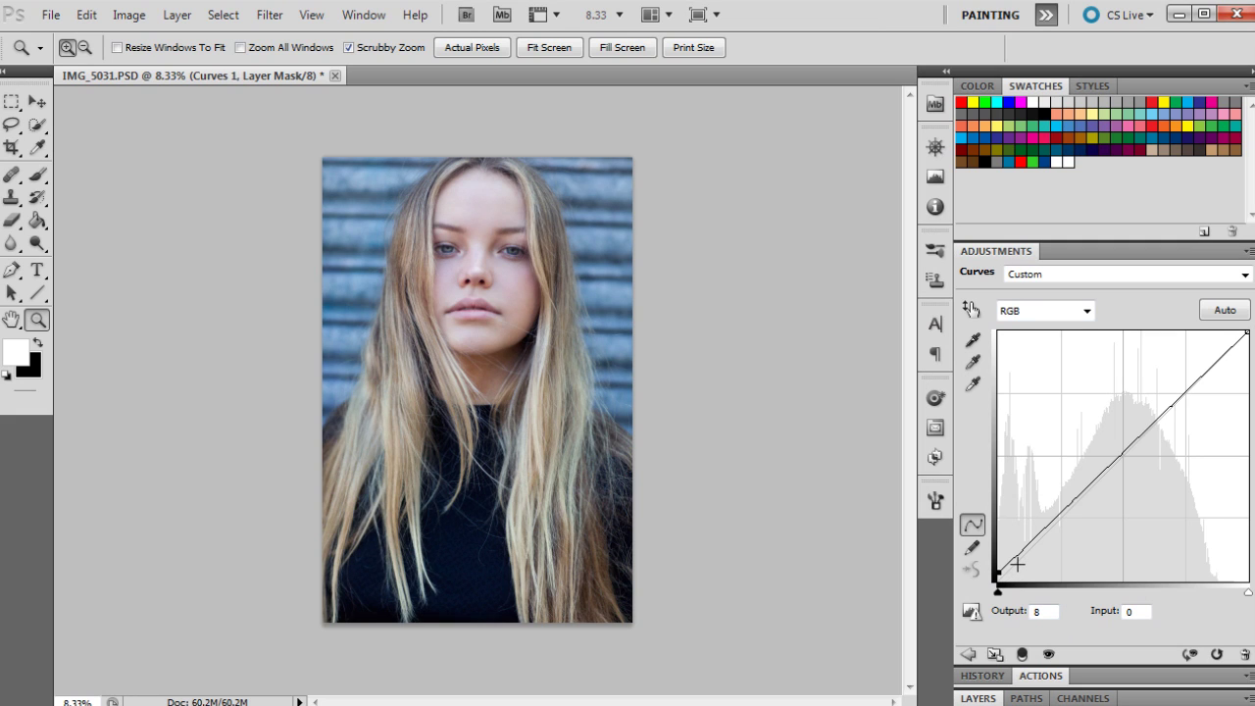
pyautogui.moveTo(1043, 529); pyautogui.dragTo(1040, 545)
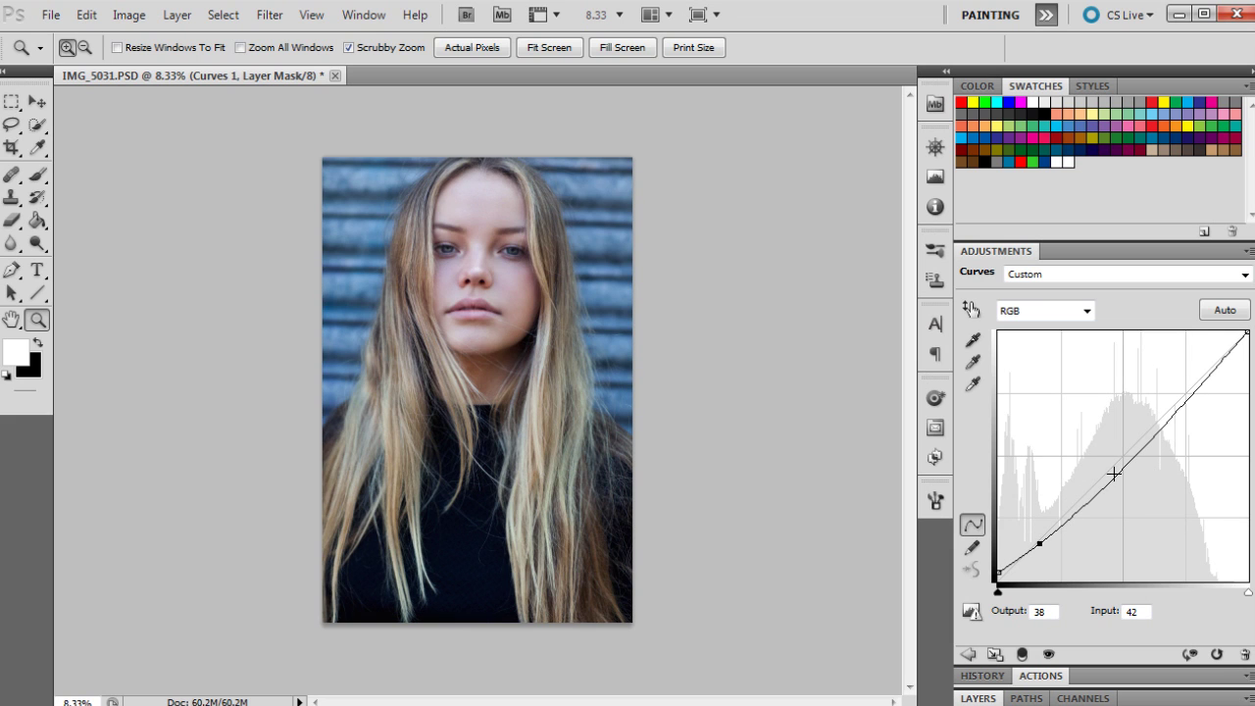
pyautogui.moveTo(1106, 486); pyautogui.dragTo(1120, 455)
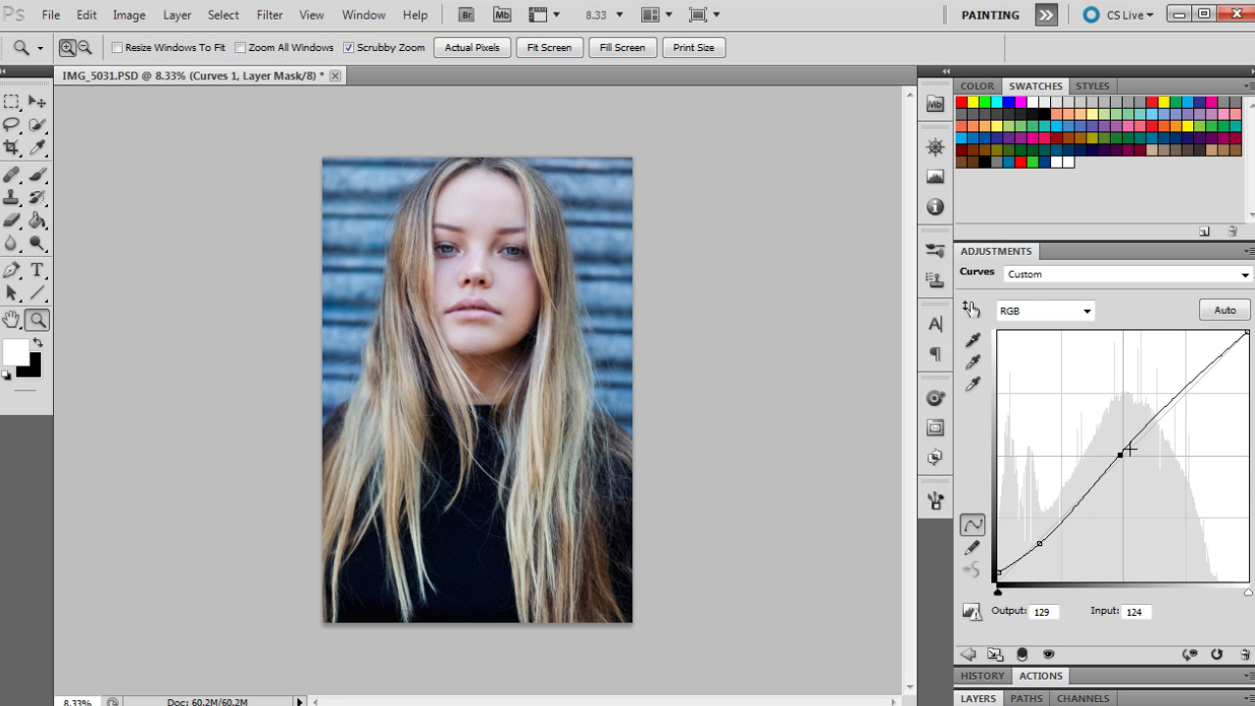
pyautogui.click(1164, 408)
pyautogui.click(1206, 369)
# - On the Red curve, lift black to 8, lower shadows, raise midtones and cap the top at 246
pyautogui.click(1048, 321)
pyautogui.click(1030, 350)
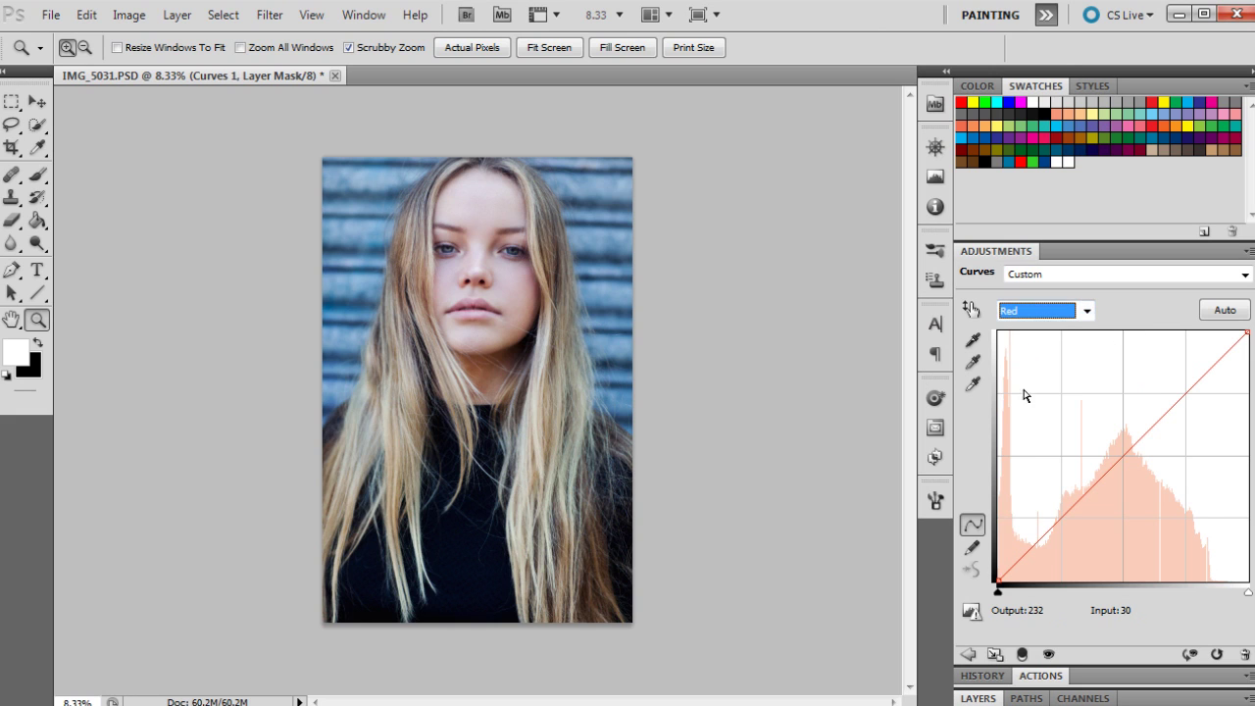
pyautogui.click(999, 577)
pyautogui.moveTo(998, 576); pyautogui.dragTo(998, 568)
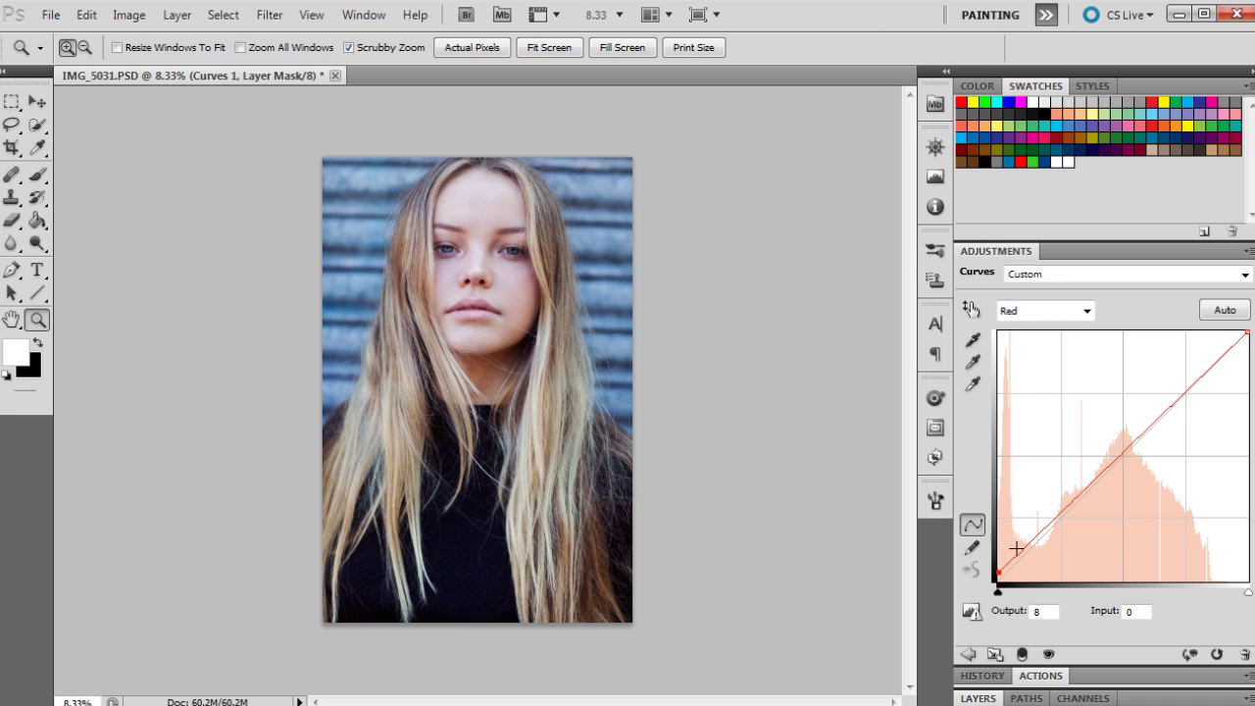
pyautogui.click(1038, 528)
pyautogui.moveTo(1038, 528); pyautogui.dragTo(1023, 560)
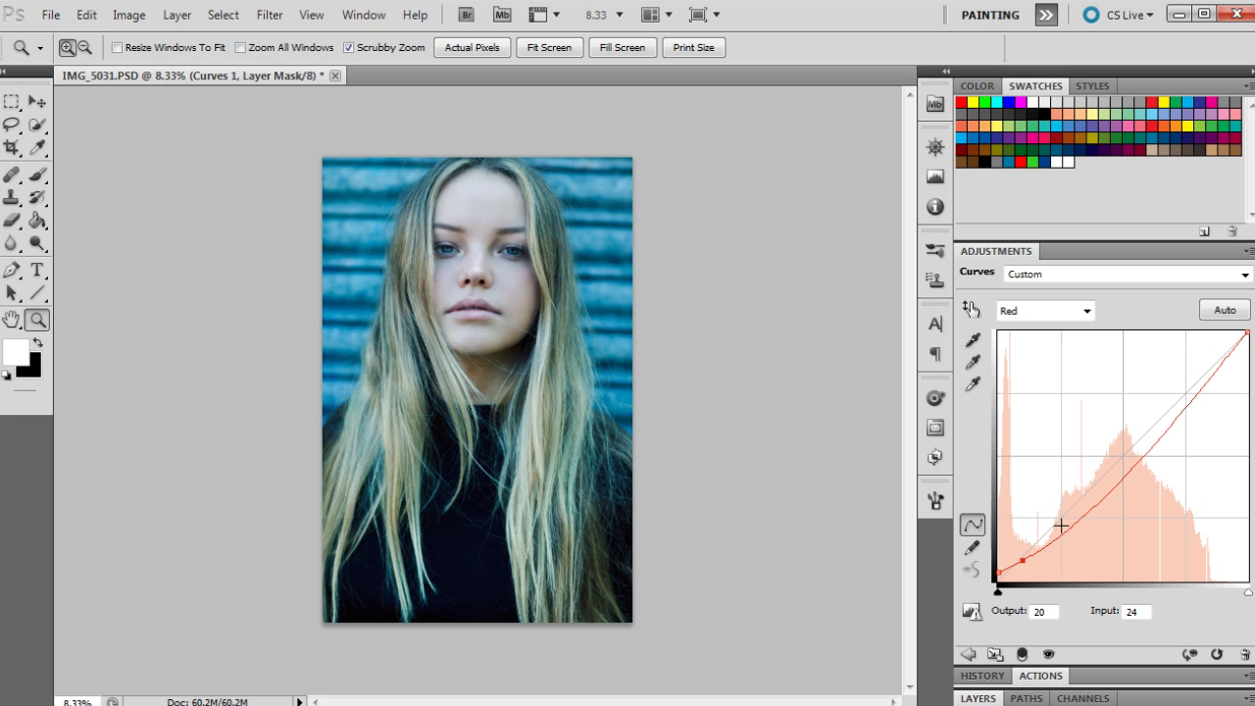
pyautogui.moveTo(1079, 515); pyautogui.dragTo(1125, 450)
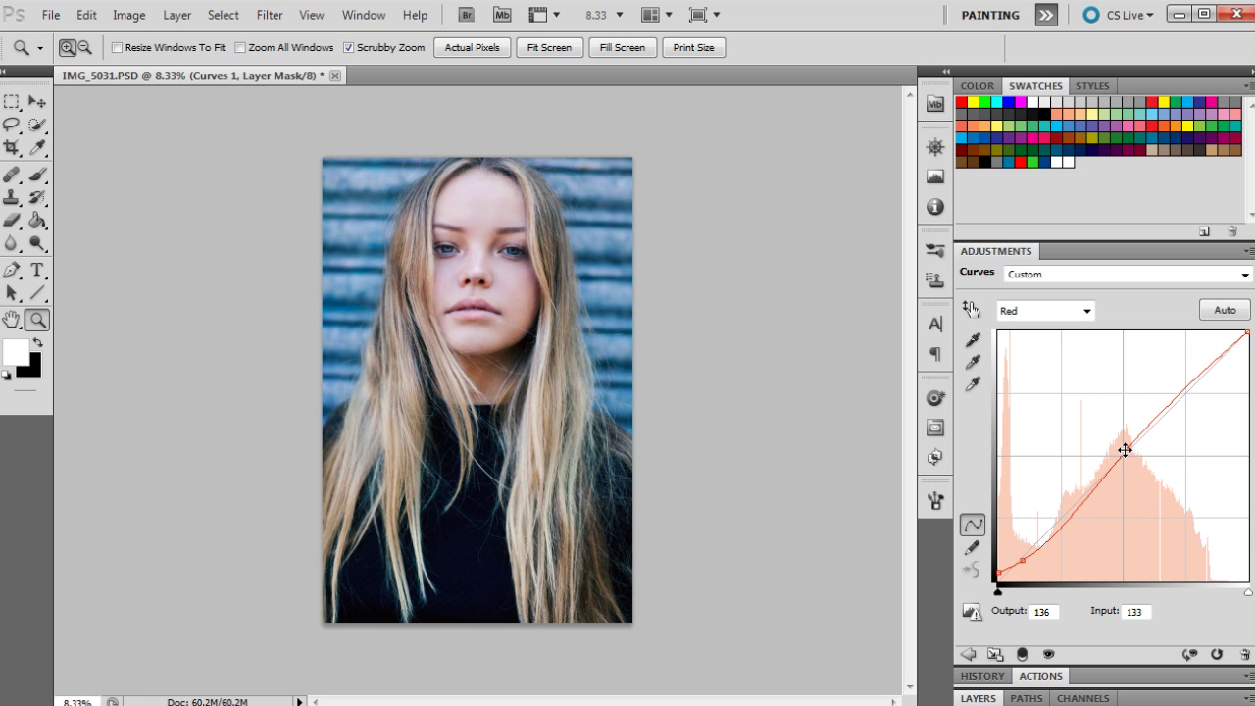
pyautogui.click(1246, 334)
pyautogui.moveTo(1247, 333); pyautogui.dragTo(1252, 340)
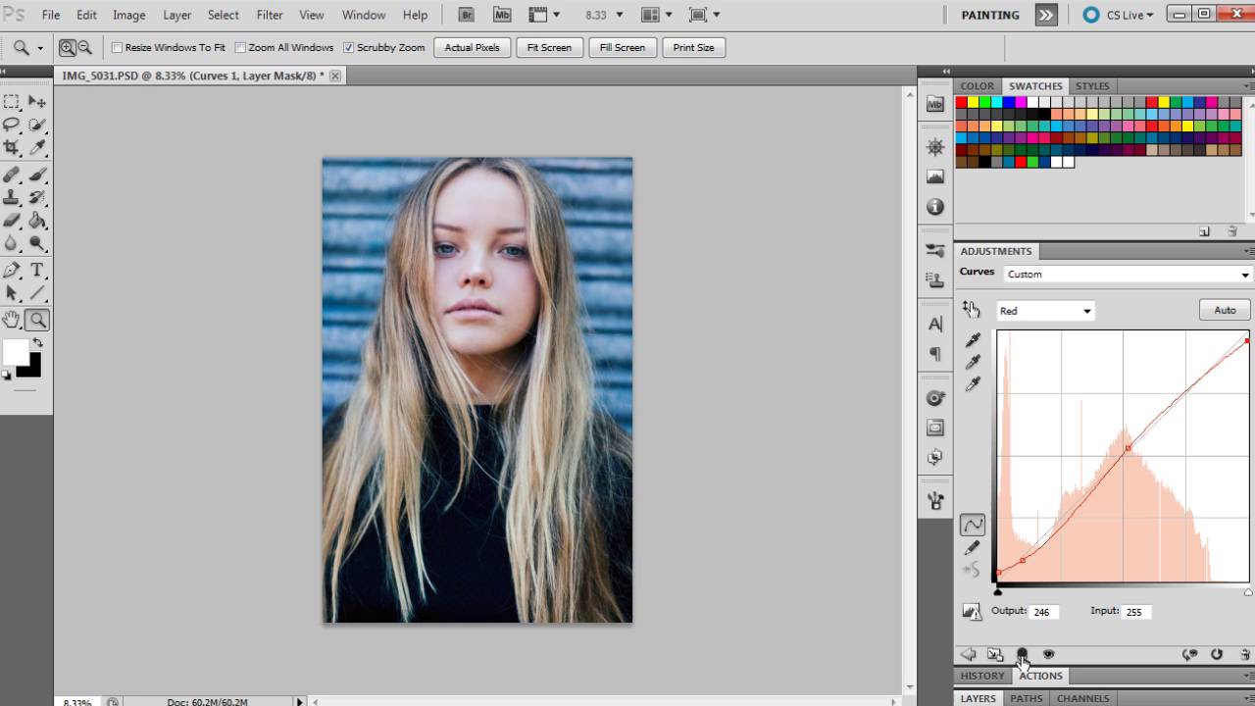
pyautogui.click(992, 698)
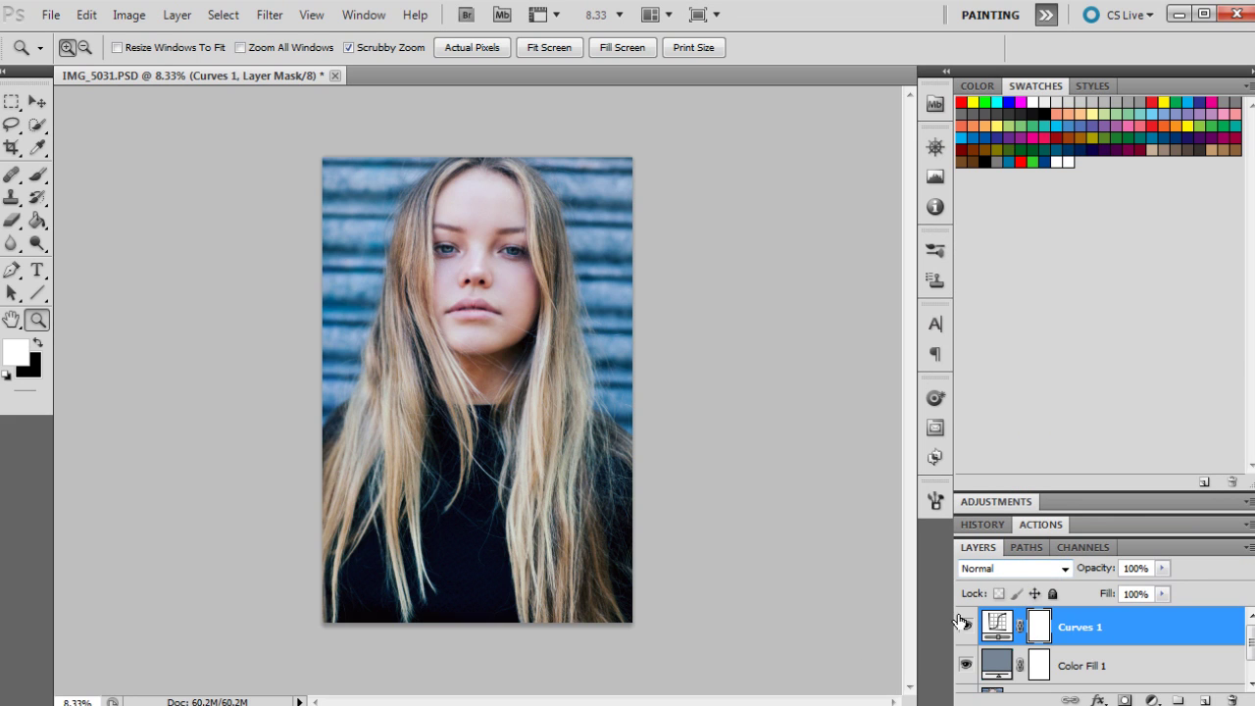
# - Toggle Curves 1 off and on to compare, then add a Selective Color adjustment layer
pyautogui.click(965, 626)
pyautogui.click(965, 626)
pyautogui.click(1152, 701)
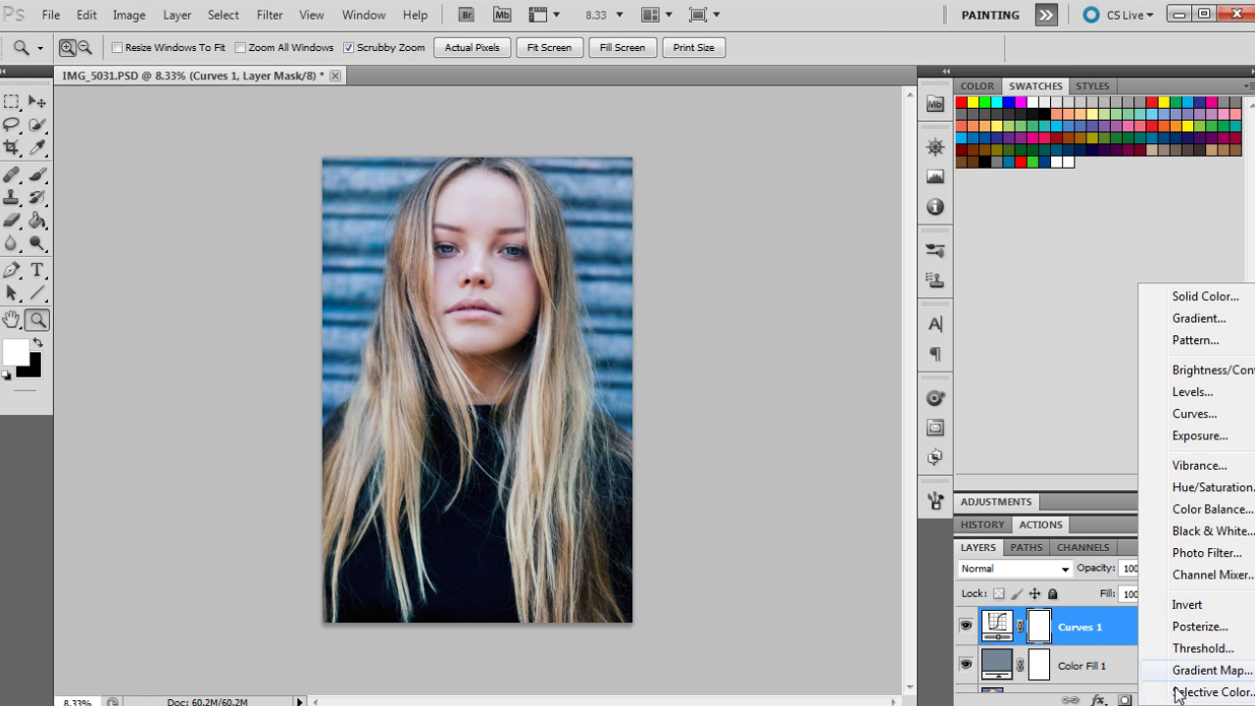
pyautogui.click(1178, 693)
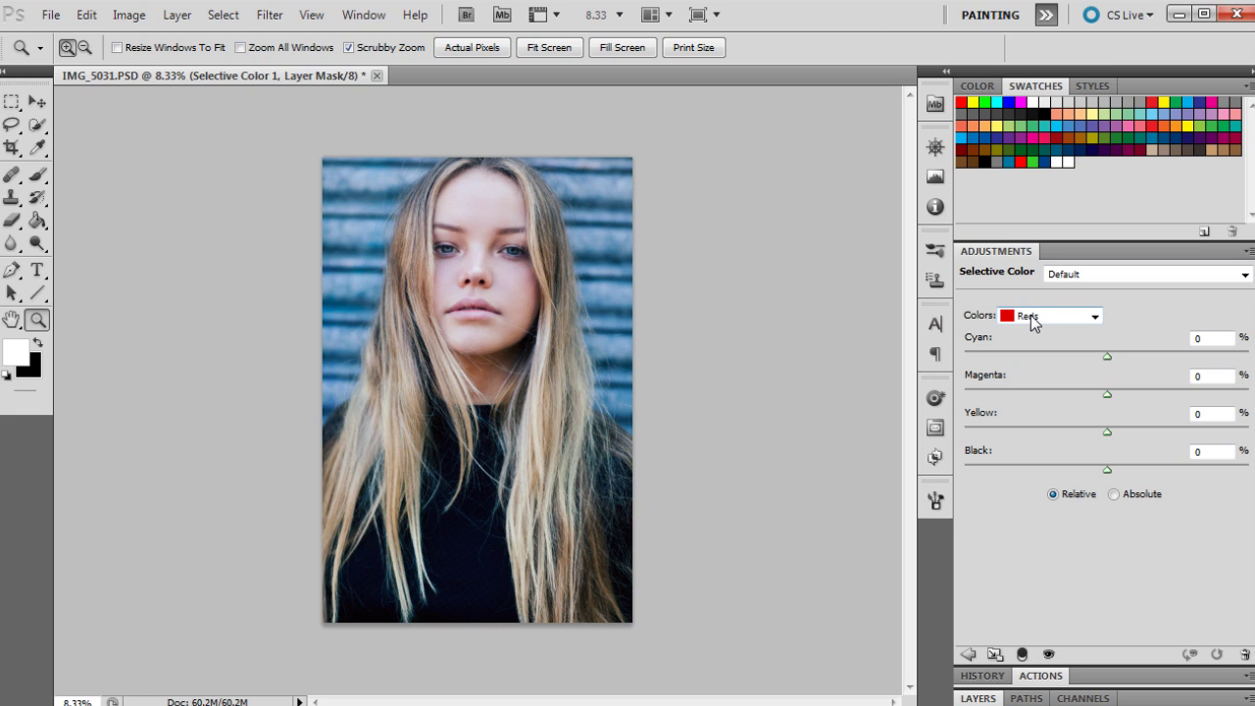
# - Set the Whites range to Cyan -6, Magenta -6 and Yellow -6
pyautogui.click(1031, 314)
pyautogui.click(1087, 426)
pyautogui.click(1199, 339)
pyautogui.doubleClick(1197, 338)
pyautogui.write('-6')
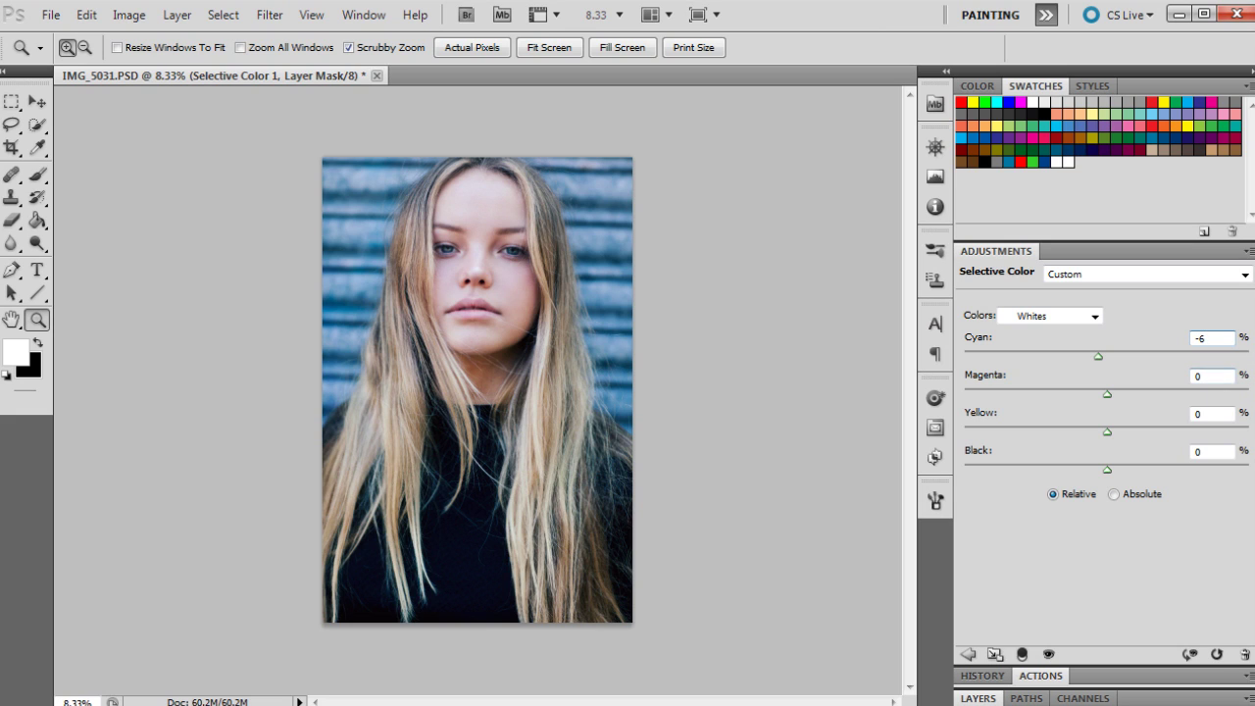
pyautogui.press('Tab')
pyautogui.write('-6')
pyautogui.press('Tab')
pyautogui.write('-6')
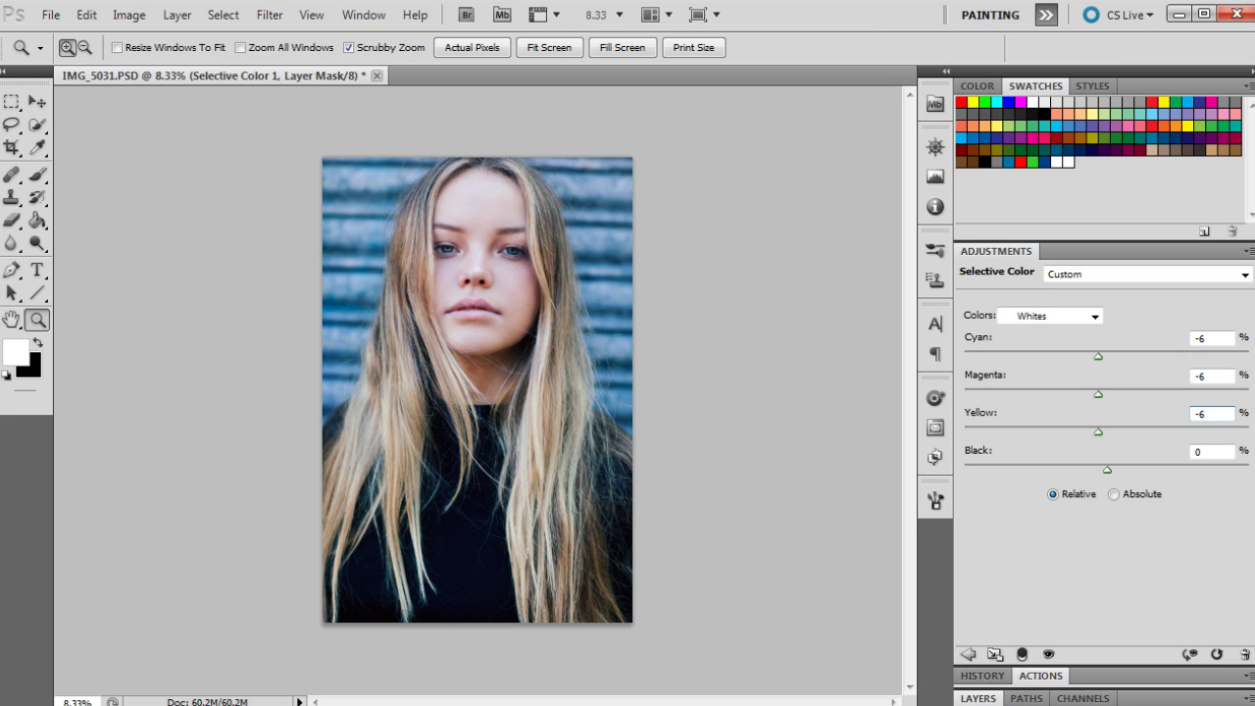
# - Switch the colour range to Neutrals and enter Cyan 2, Magenta -5, Yellow -7
pyautogui.click(1047, 316)
pyautogui.click(1051, 444)
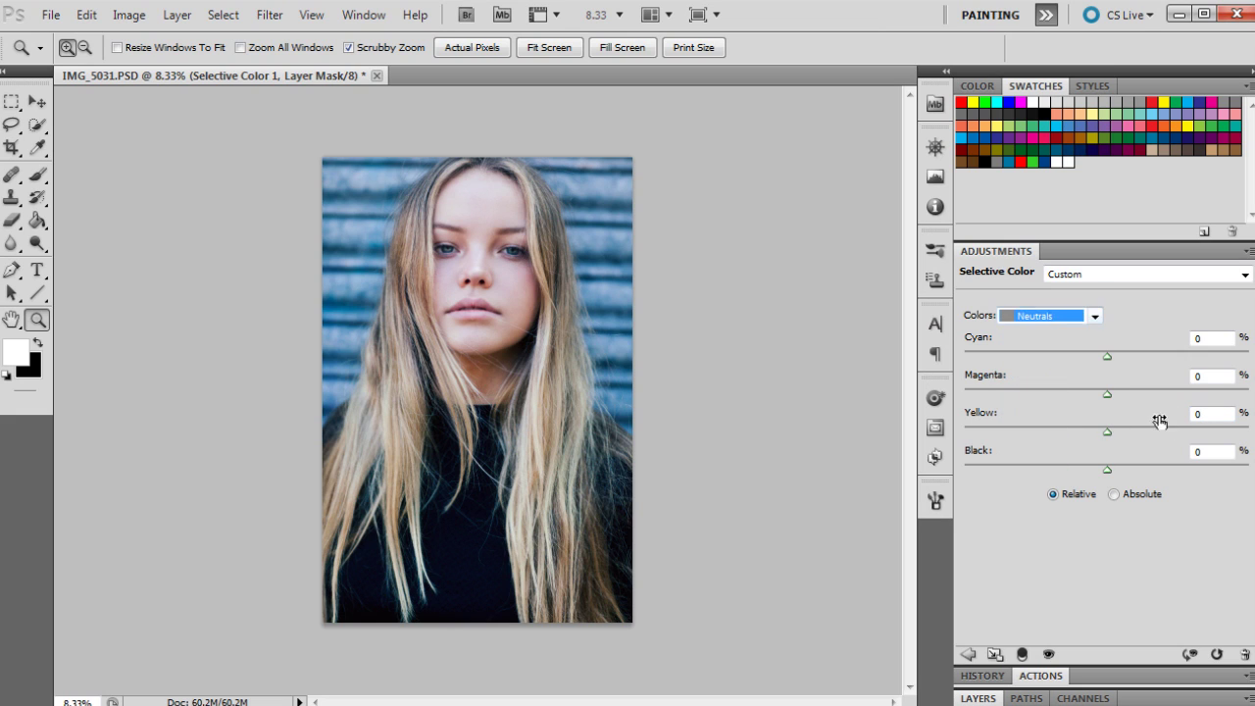
pyautogui.press('Tab')
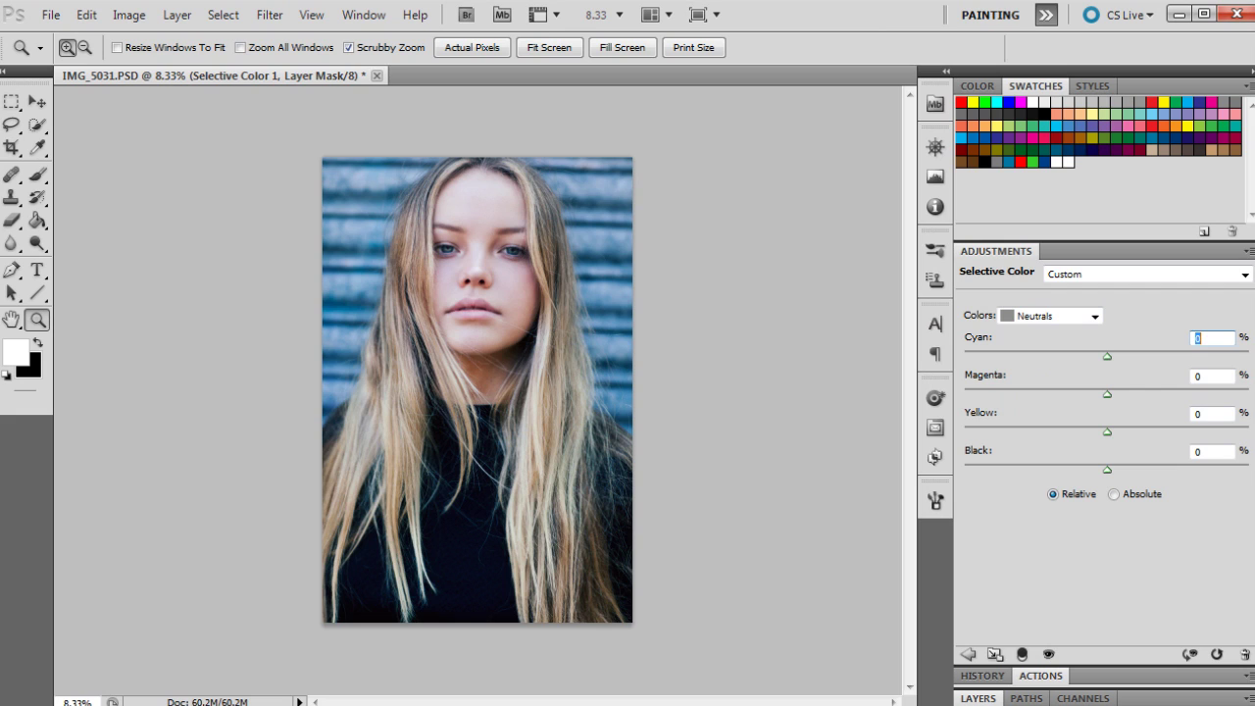
pyautogui.write('2')
pyautogui.press('Tab')
pyautogui.write('-5')
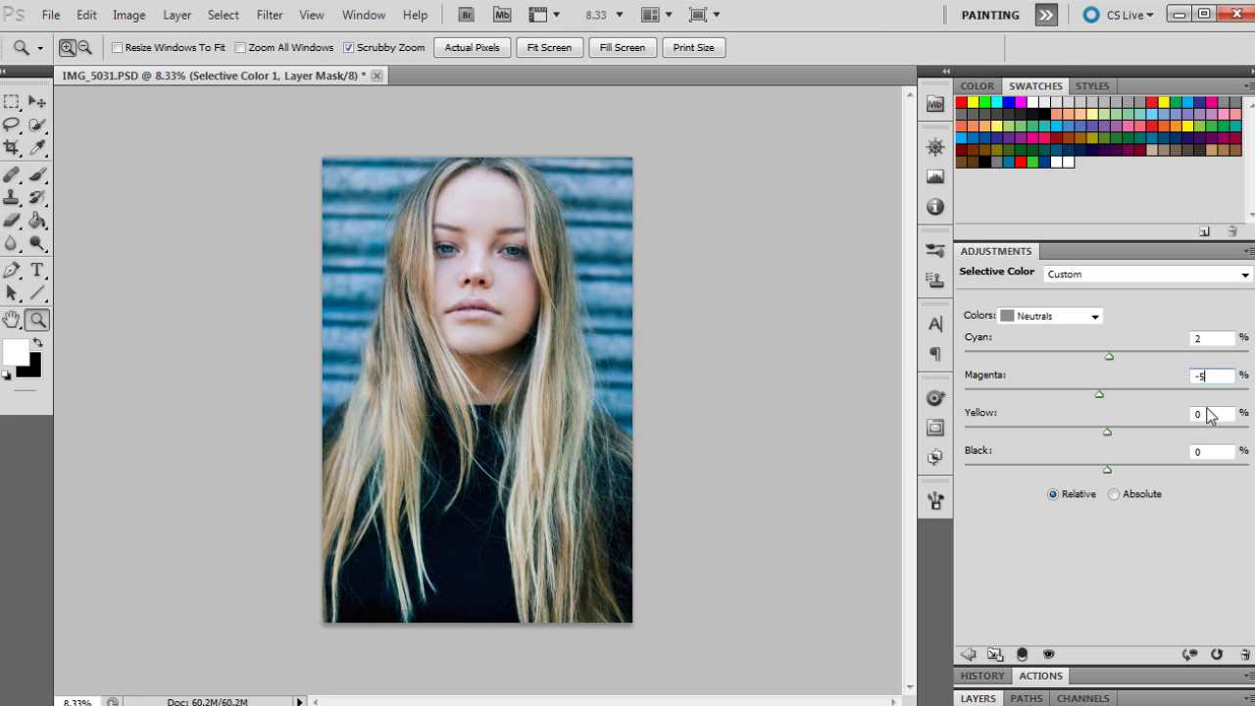
pyautogui.click(1213, 414)
pyautogui.write('-7')
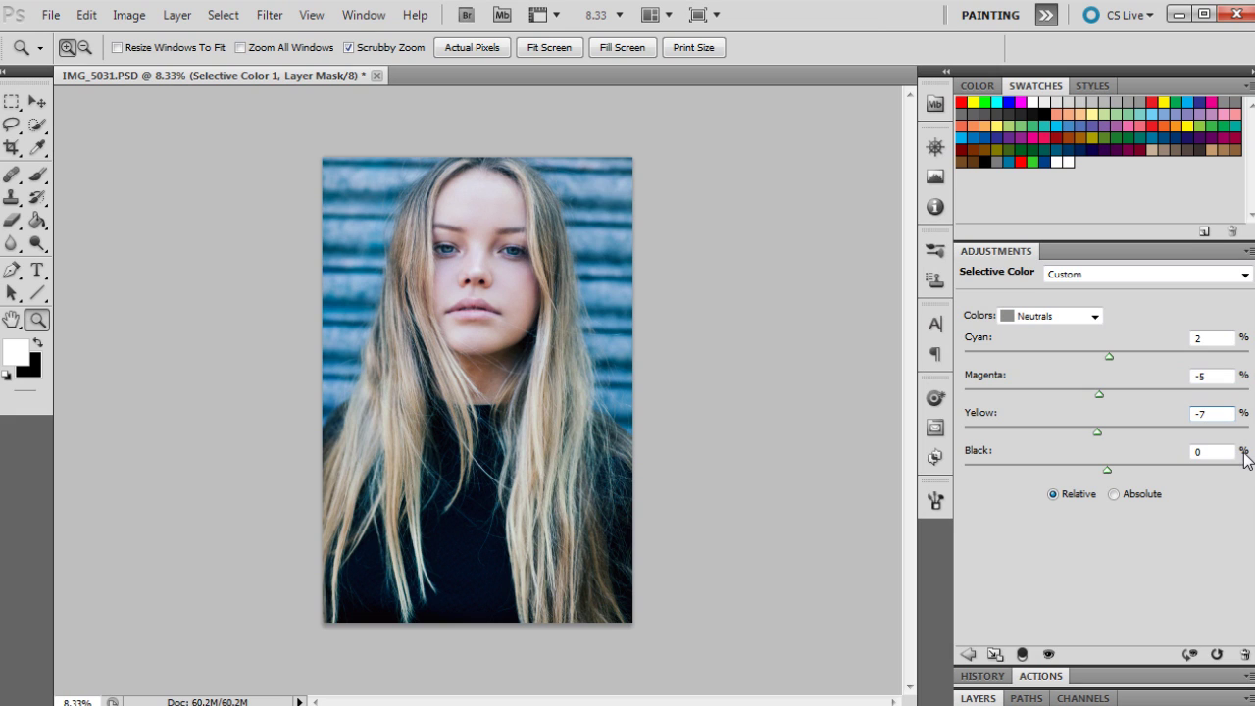
# - Switch the colour range to Blacks and enter Cyan 4, Magenta -5, Yellow -5
pyautogui.click(1037, 316)
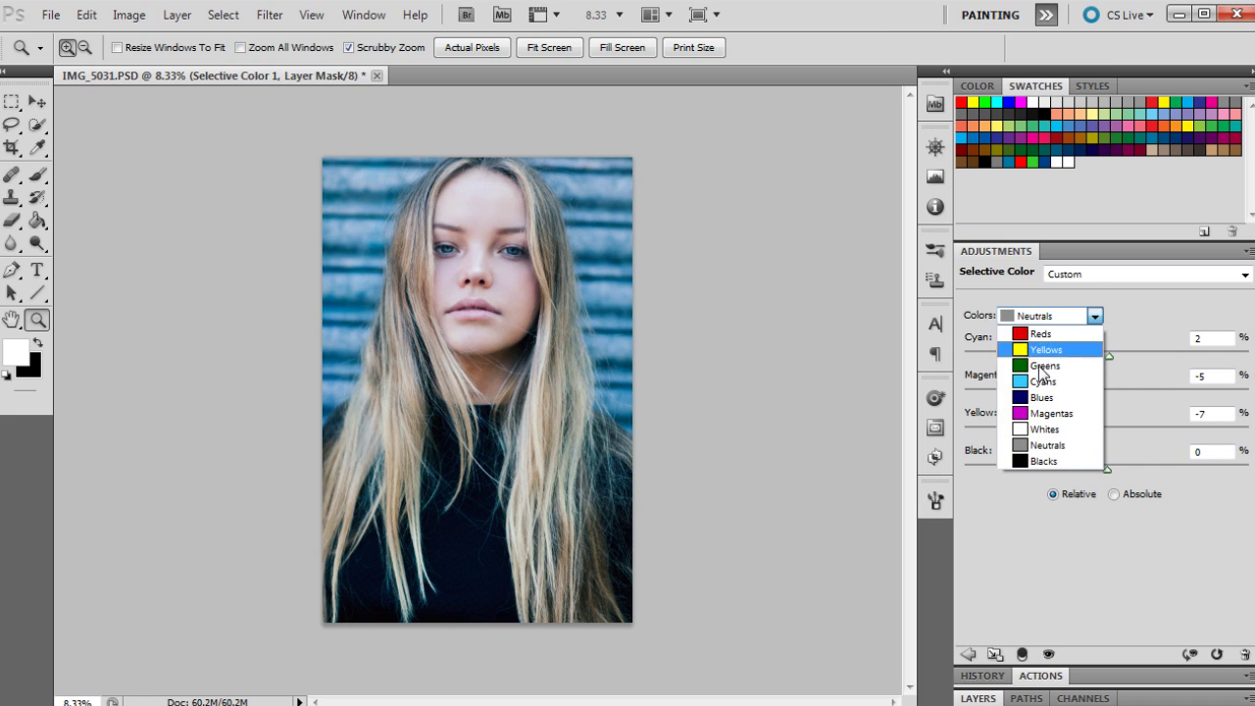
pyautogui.click(1040, 460)
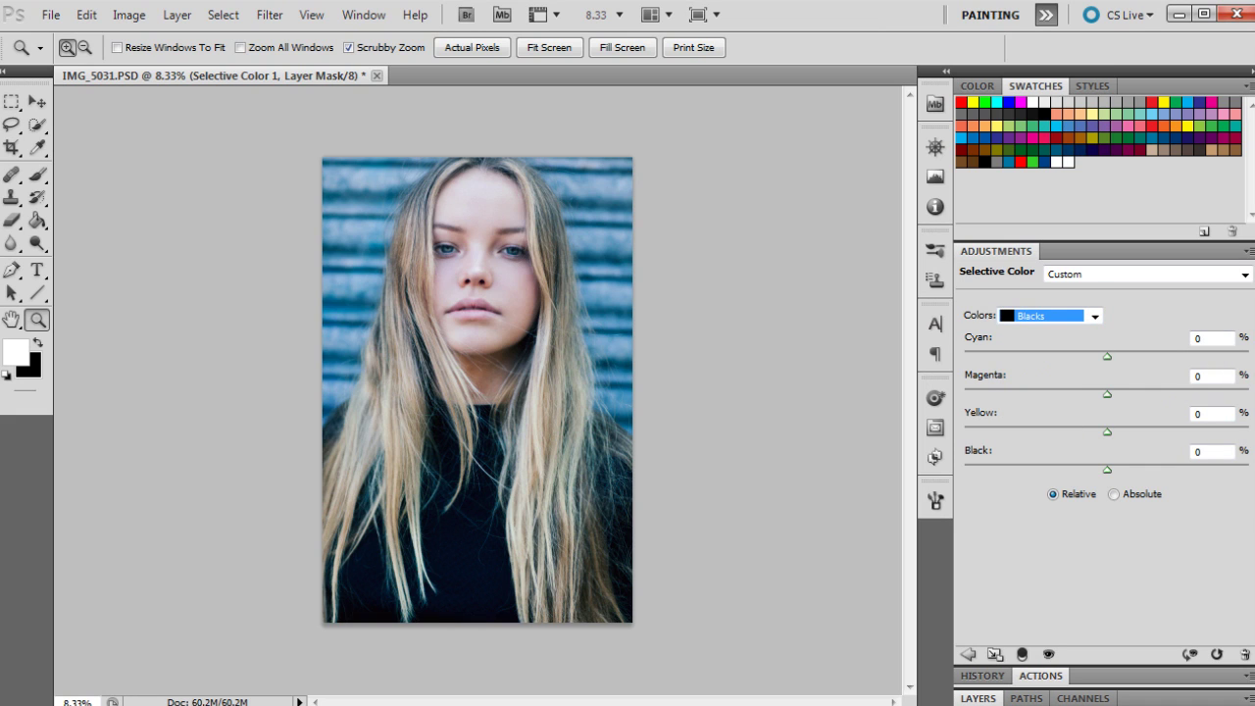
pyautogui.click(1212, 338)
pyautogui.write('4')
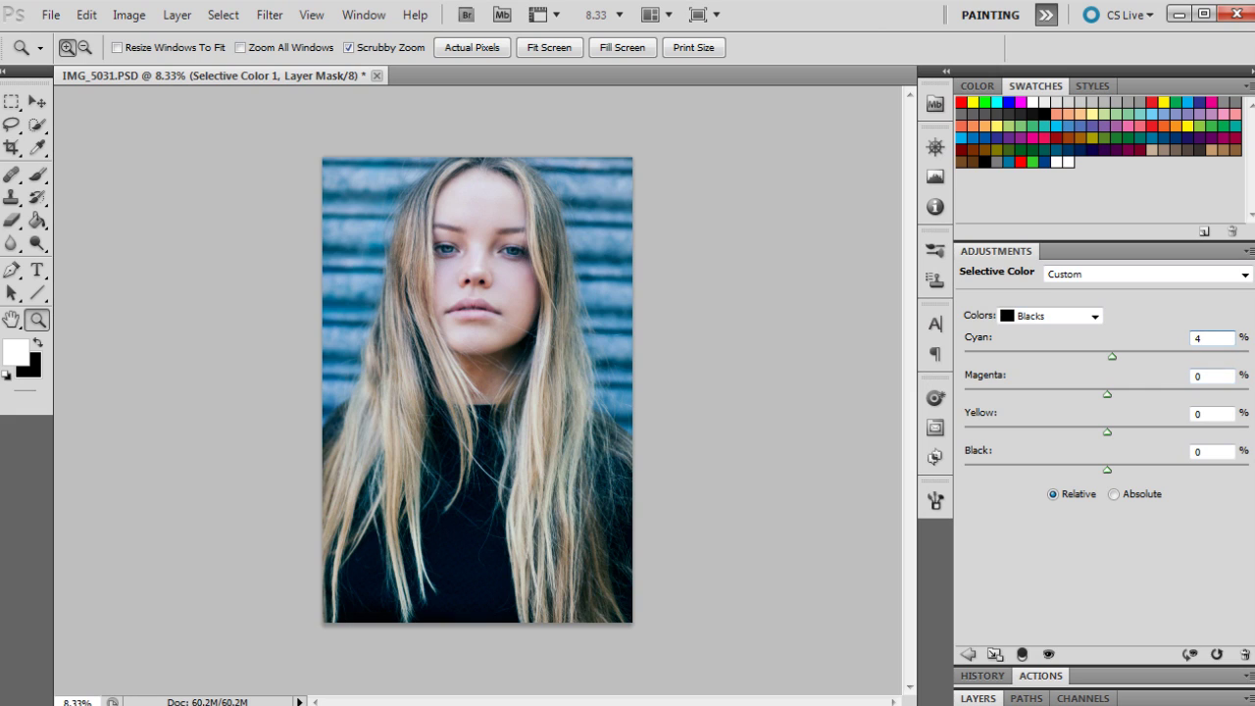
pyautogui.press('Tab')
pyautogui.write('-5')
pyautogui.press('Tab')
pyautogui.write('-5')
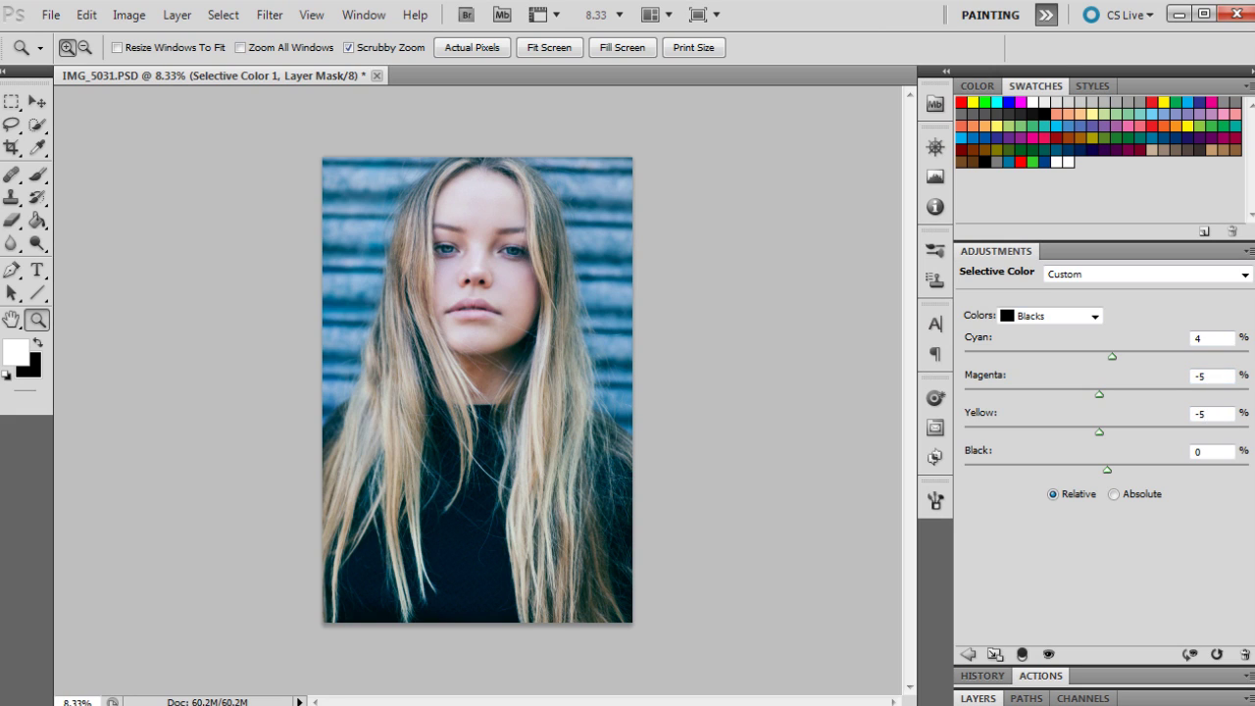
# - Add a Levels 1 layer with input black point 2 and white point 249
pyautogui.click(981, 698)
pyautogui.click(1149, 699)
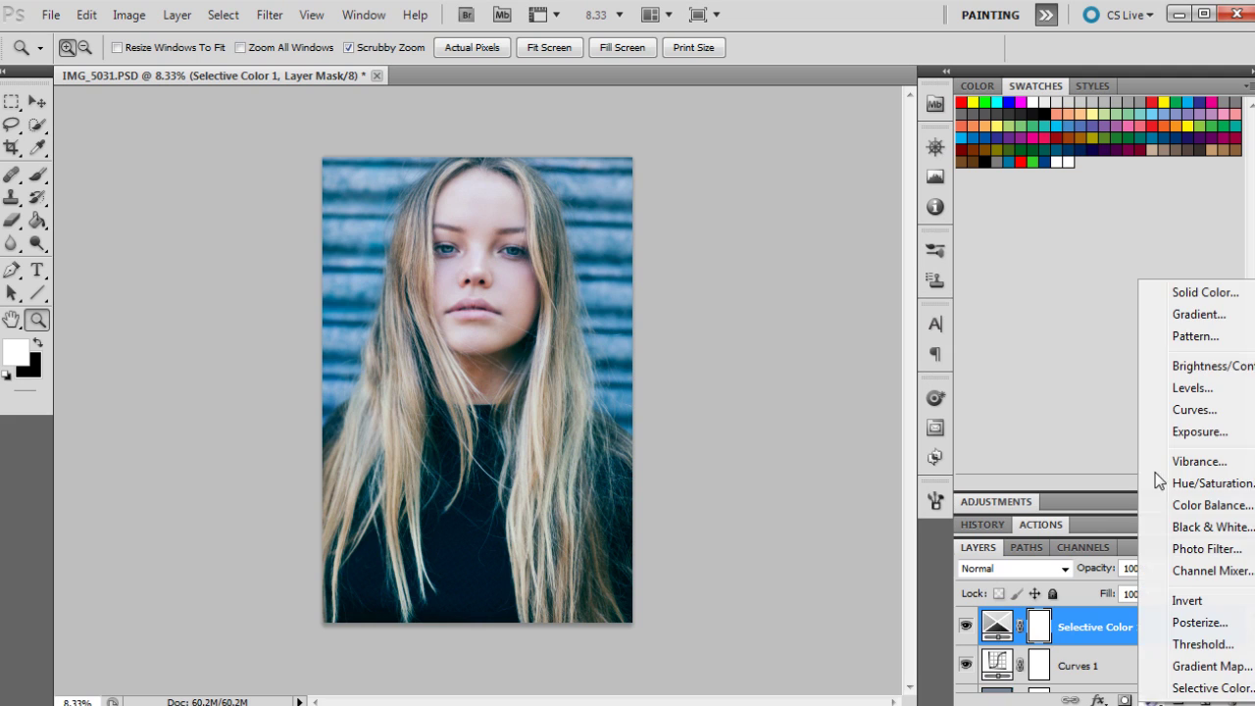
pyautogui.click(1184, 388)
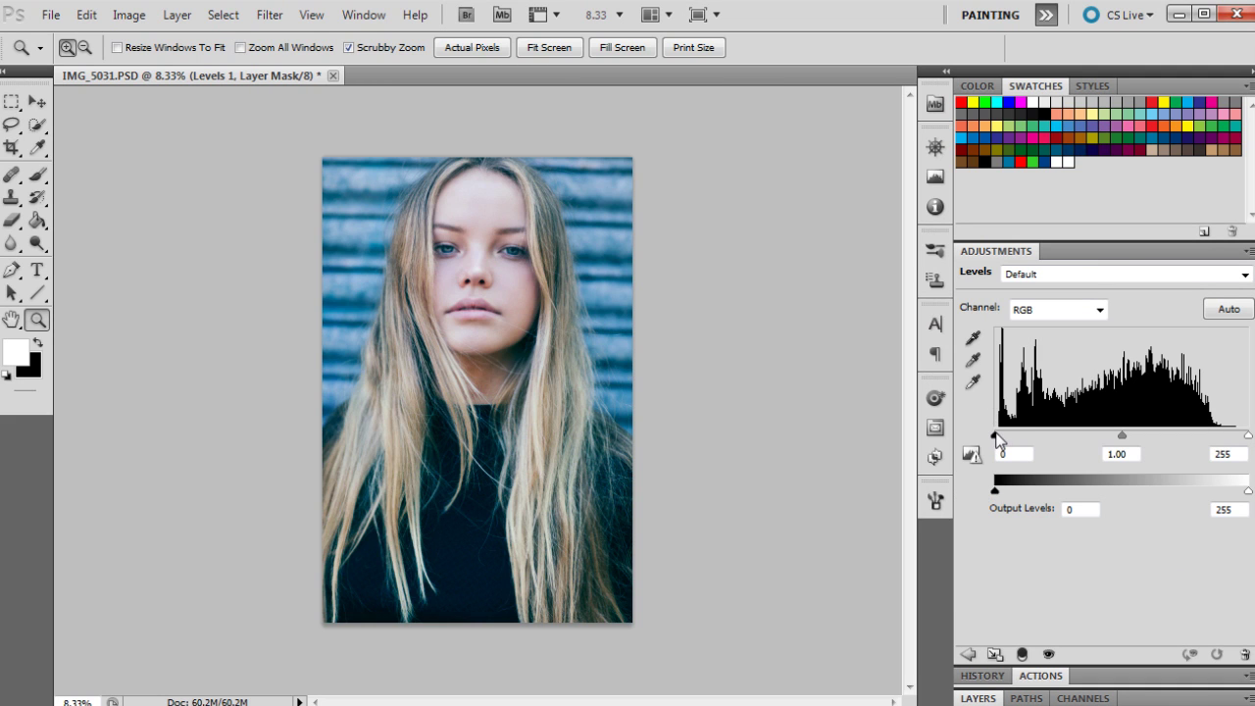
pyautogui.moveTo(996, 434); pyautogui.dragTo(1002, 439)
pyautogui.moveTo(1249, 436); pyautogui.dragTo(1241, 438)
pyautogui.click(978, 698)
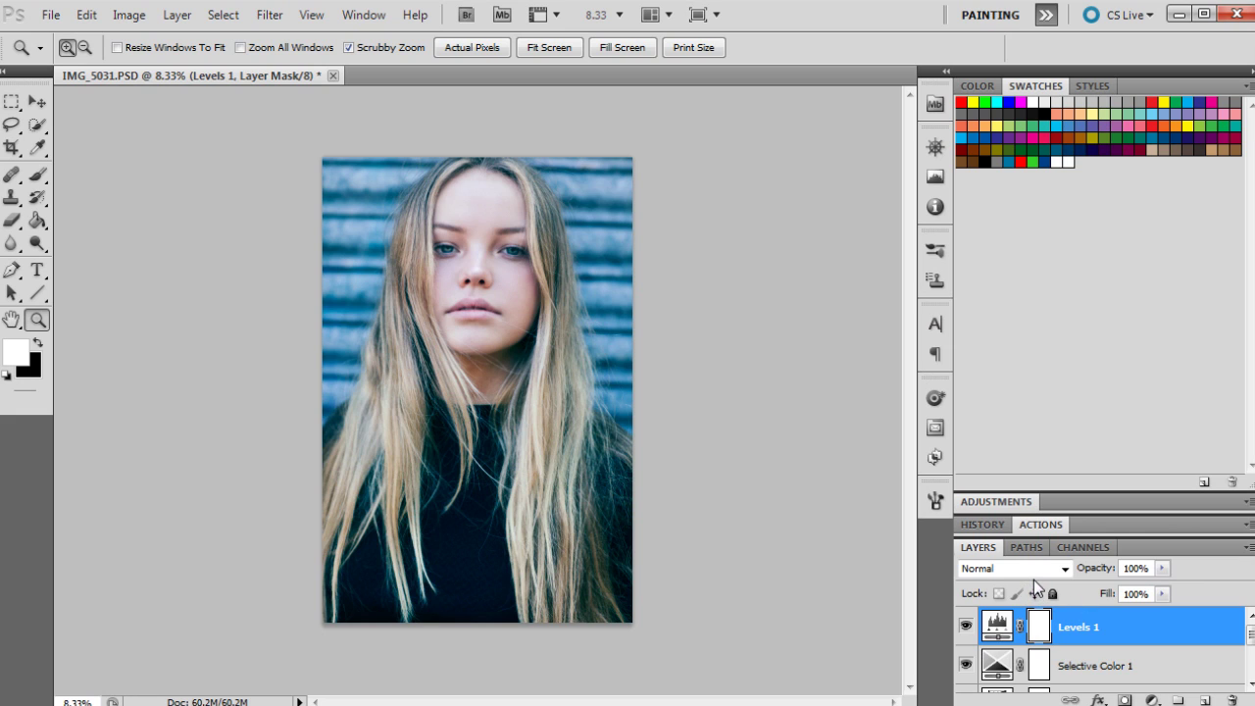
pyautogui.click(996, 531)
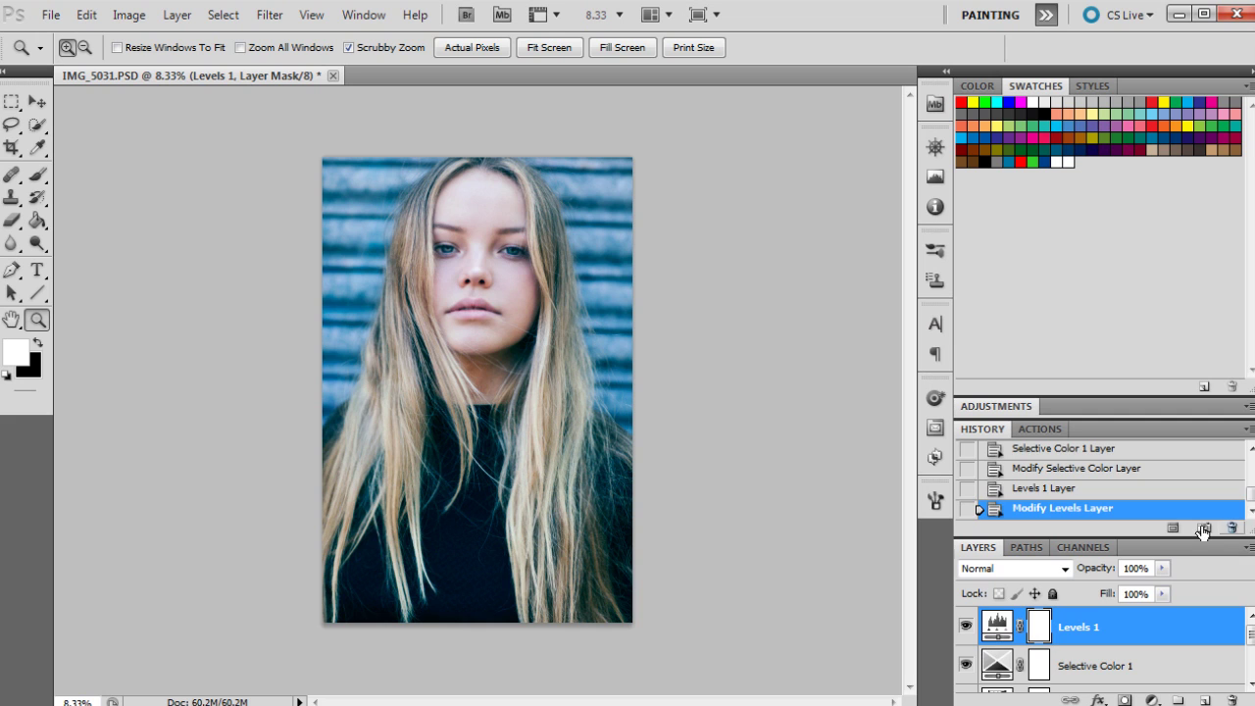
pyautogui.scroll(1, 1202, 532)
pyautogui.scroll(5, 1084, 476)
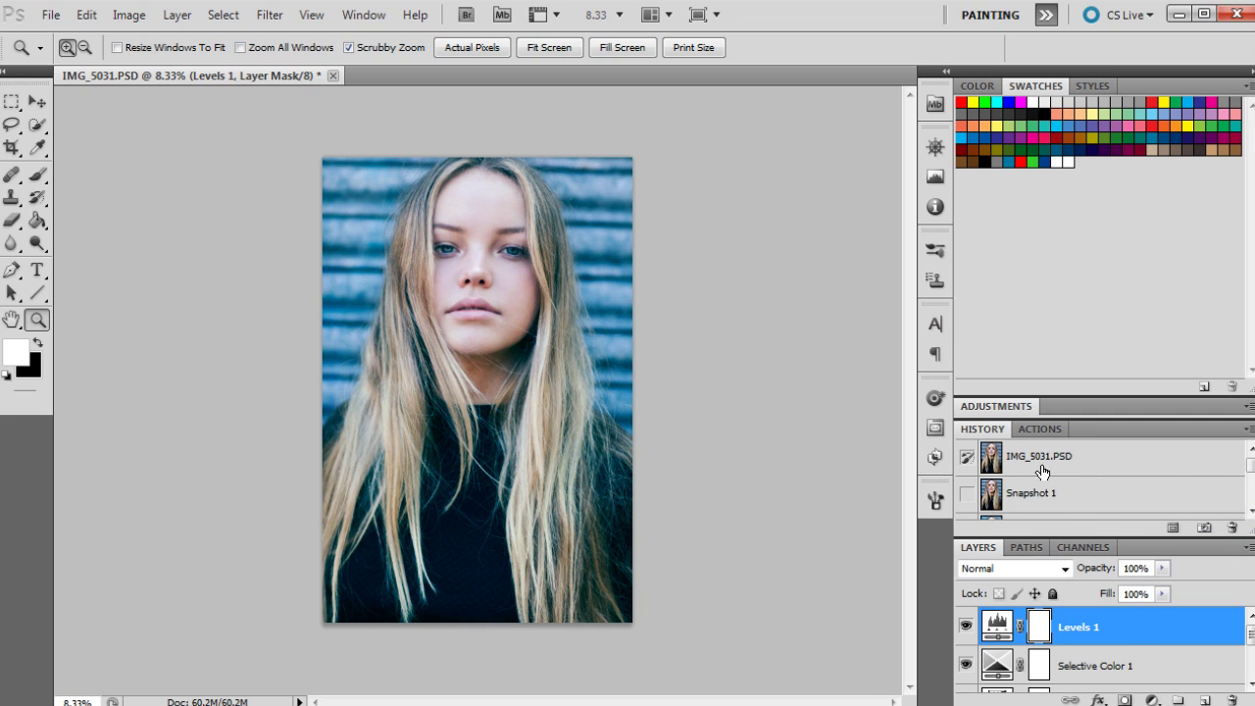
pyautogui.click(1024, 494)
pyautogui.scroll(-2, 1040, 486)
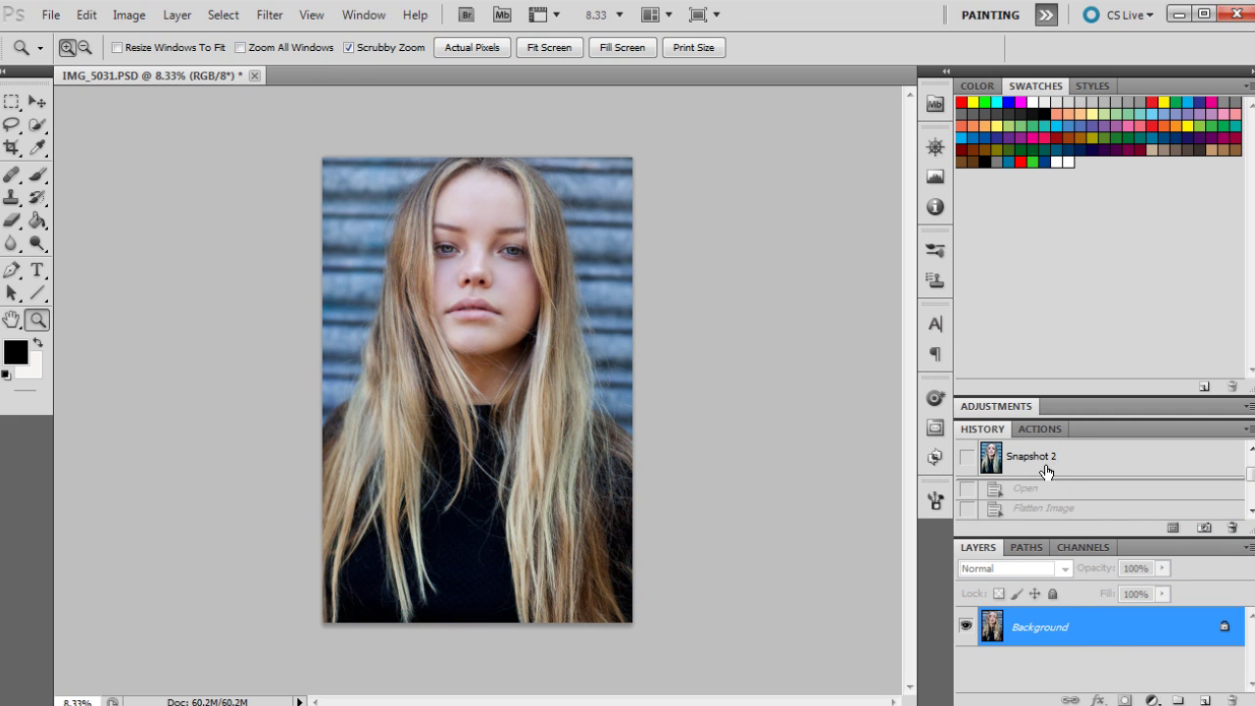
pyautogui.click(1046, 468)
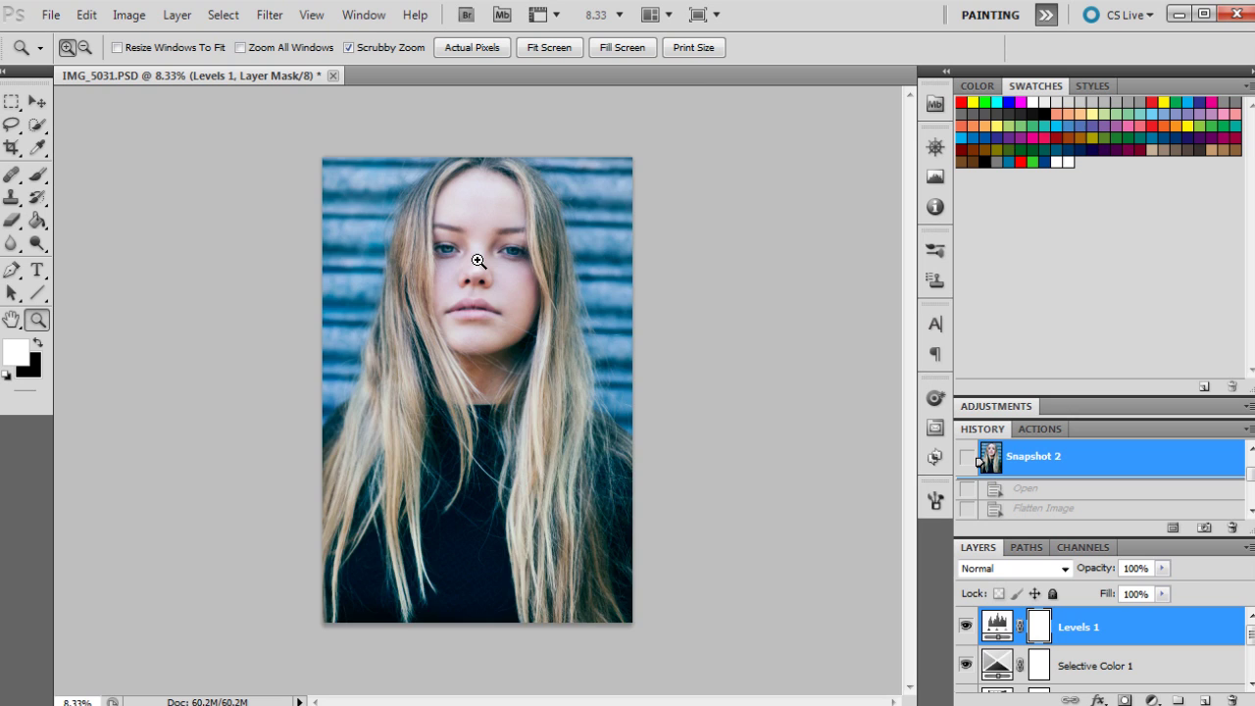
pyautogui.moveTo(477, 261); pyautogui.dragTo(648, 370)
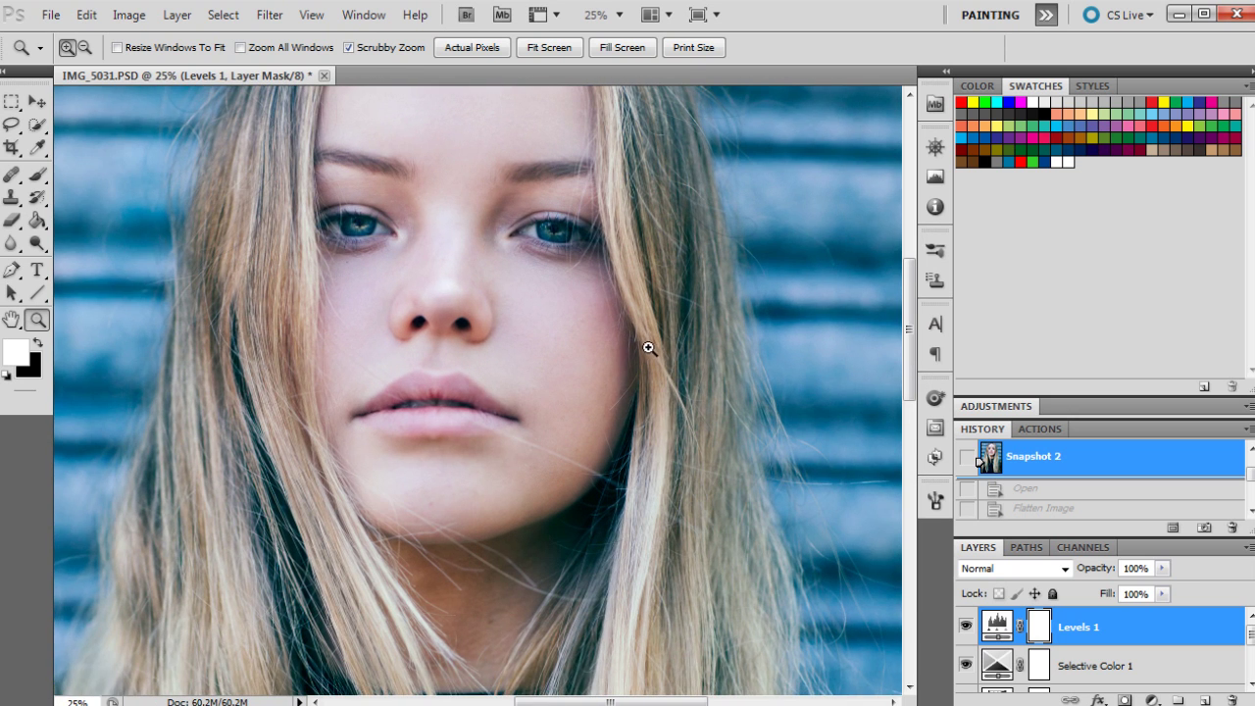
pyautogui.scroll(1, 648, 351)
pyautogui.scroll(1, 1073, 486)
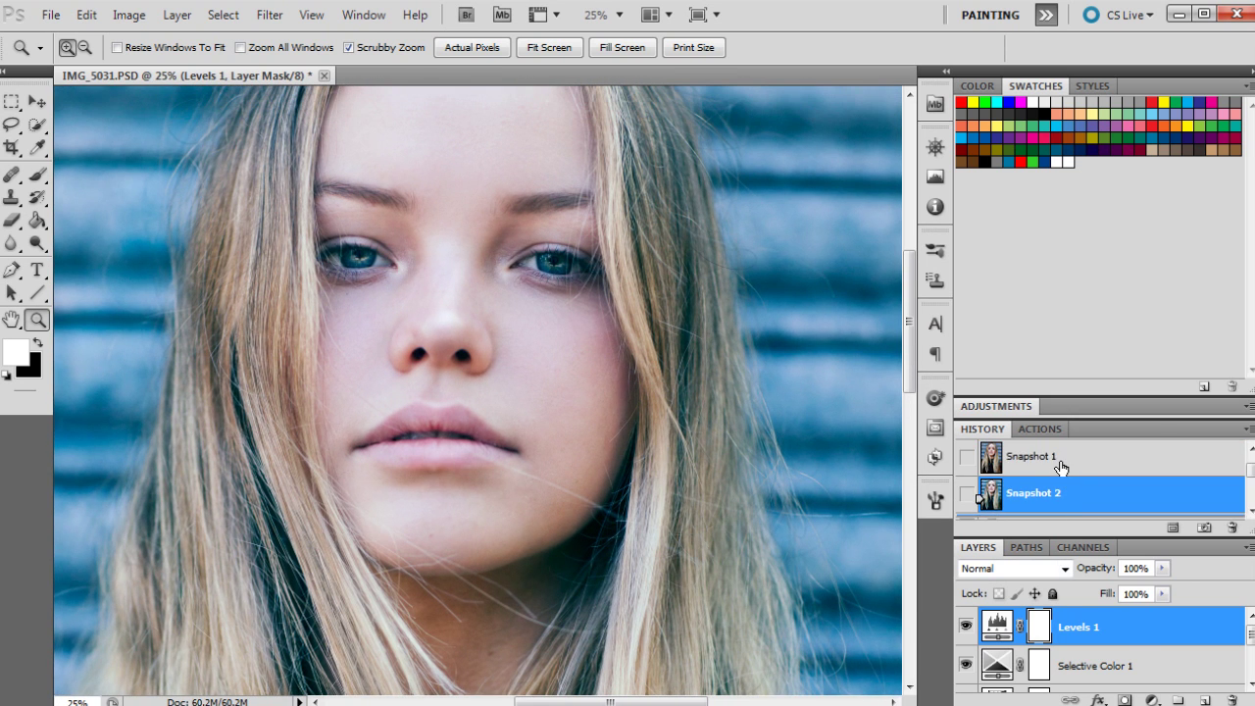
pyautogui.click(1060, 463)
pyautogui.click(1069, 497)
pyautogui.rightClick(602, 234)
pyautogui.click(620, 343)
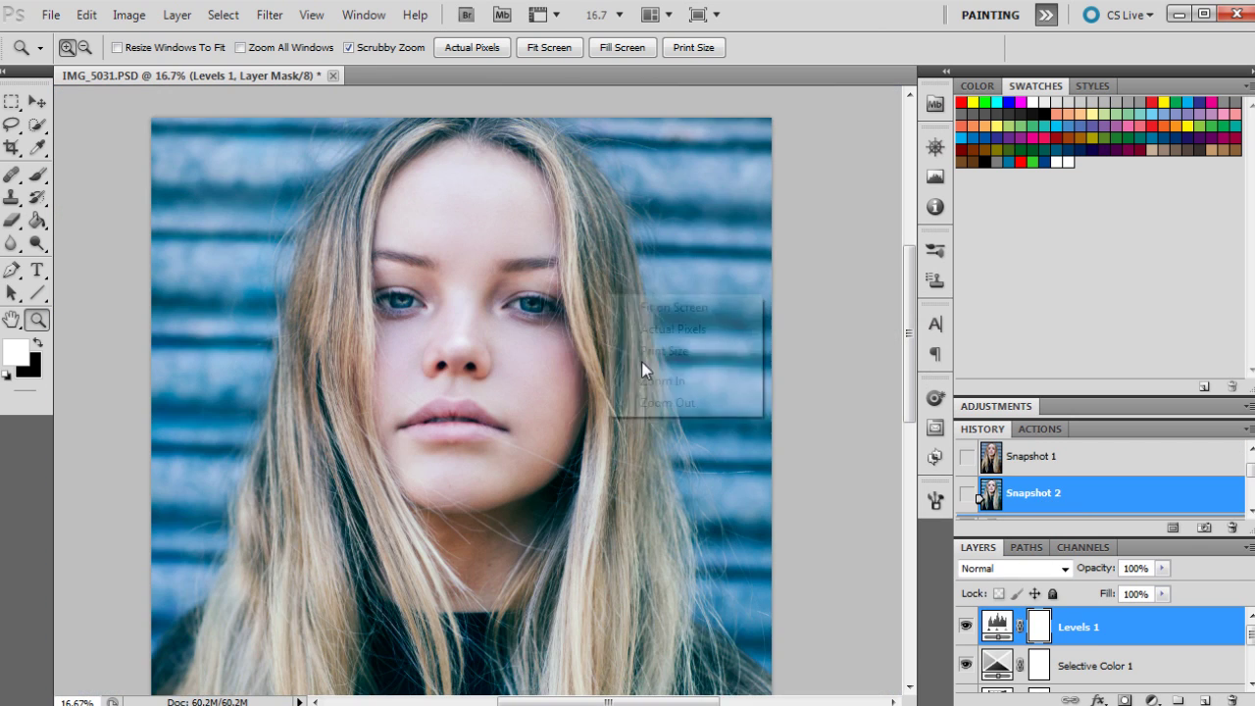
pyautogui.rightClick(605, 293)
pyautogui.click(653, 407)
pyautogui.rightClick(649, 388)
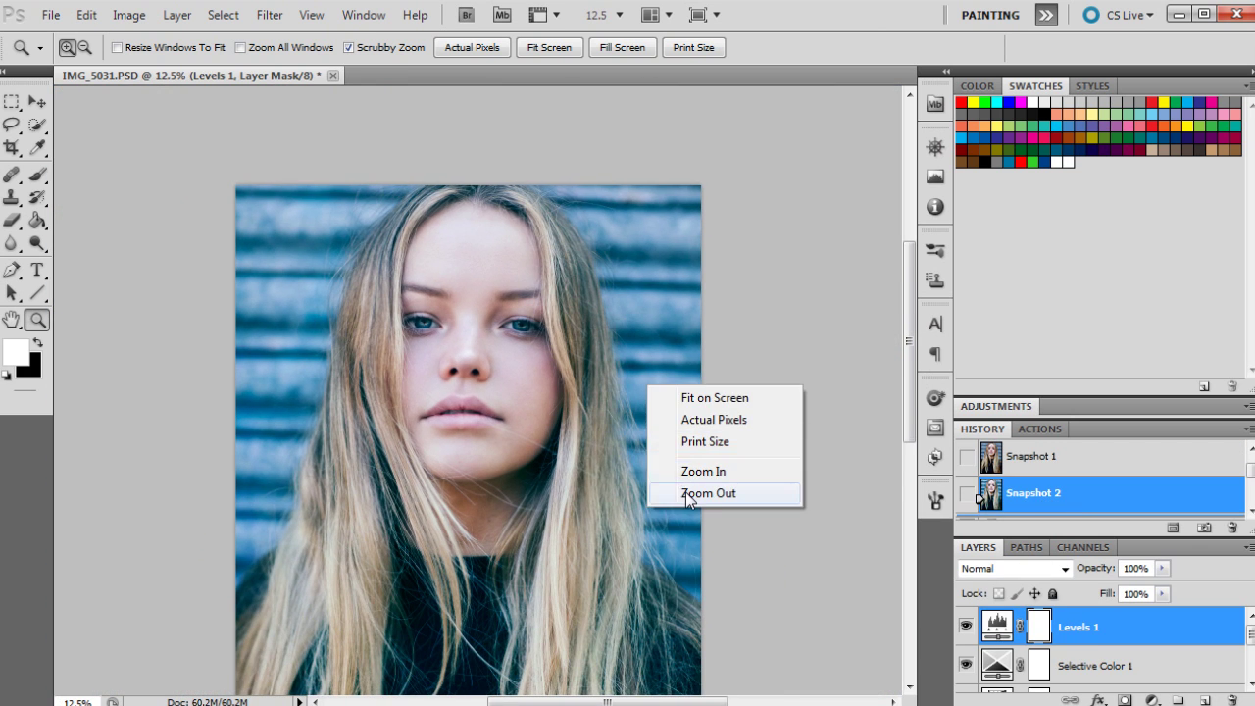
# - Zoom out to 8.33% and bring up the Actions panel showing Action 1
pyautogui.click(687, 492)
pyautogui.hotkey('alt', 'F9')
pyautogui.hotkey('alt', 'F9')
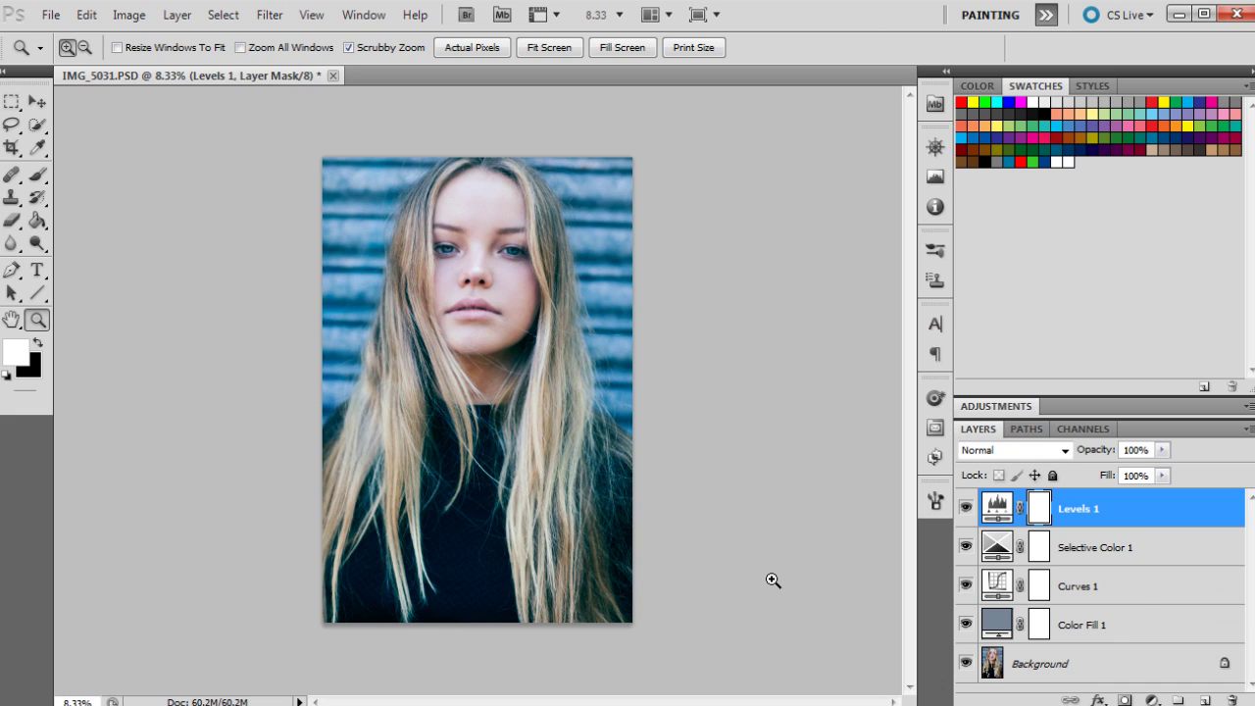
pyautogui.hotkey('alt', 'F9')
pyautogui.hotkey('alt', 'F9')
pyautogui.hotkey('alt', 'F9')
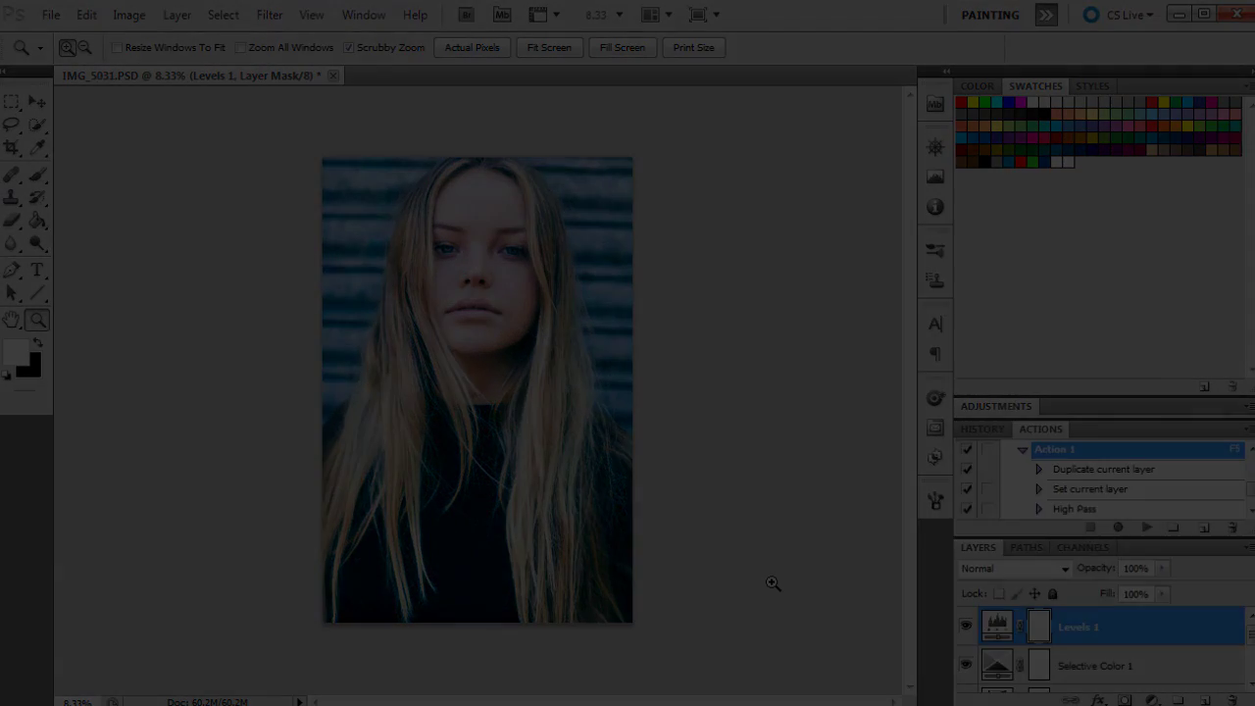